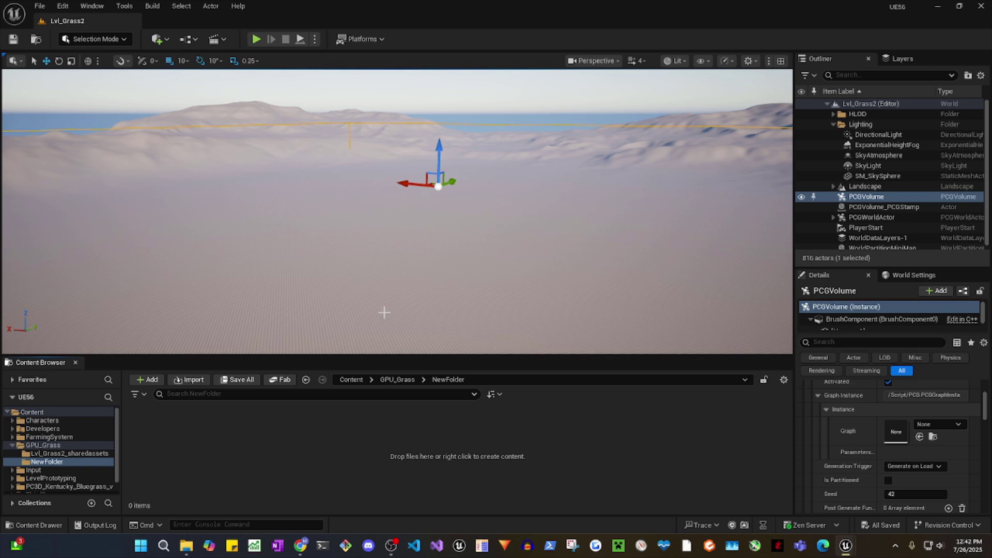
Step: Create a PCG graph in NewFolder from the TPL_Showcase_RuntimeGrassGPU template
{"action": "mouse_move", "coordinate": [462, 255]}
{"action": "right_mouse_down"}
{"action": "mouse_move", "coordinate": [573, 260]}
{"action": "mouse_move", "coordinate": [455, 256]}
{"action": "right_mouse_up"}
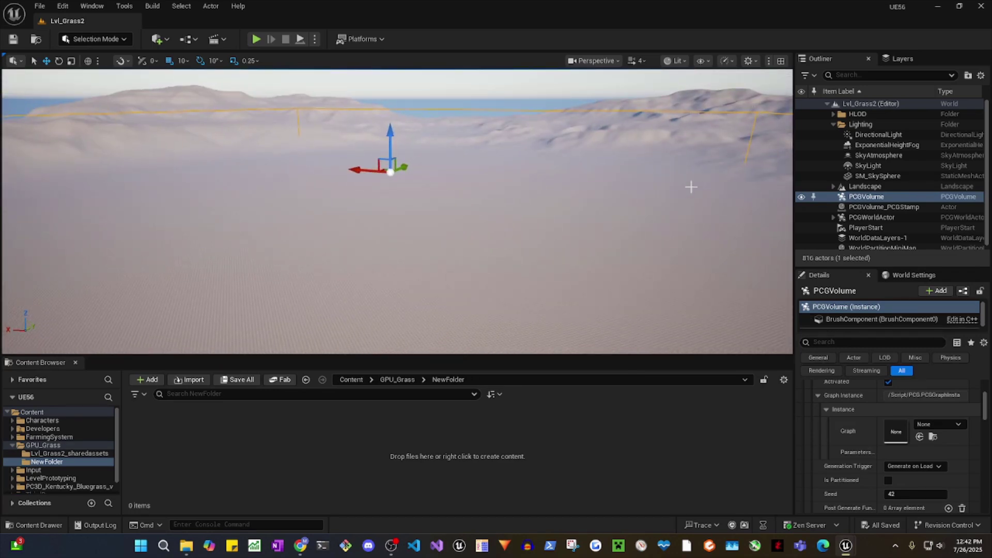
{"action": "right_click_drag", "start_coordinate": [674, 191], "coordinate": [363, 273]}
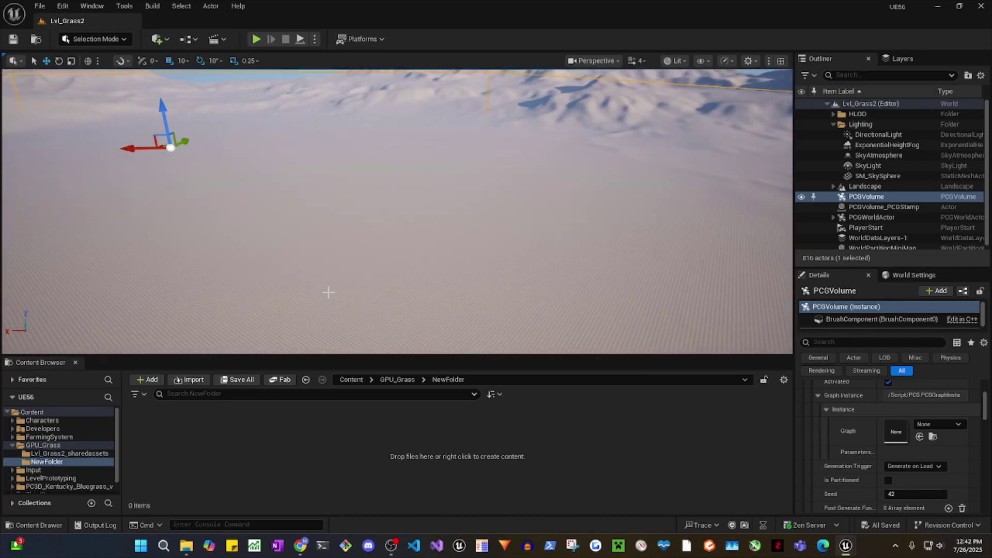
{"action": "right_click", "coordinate": [176, 437]}
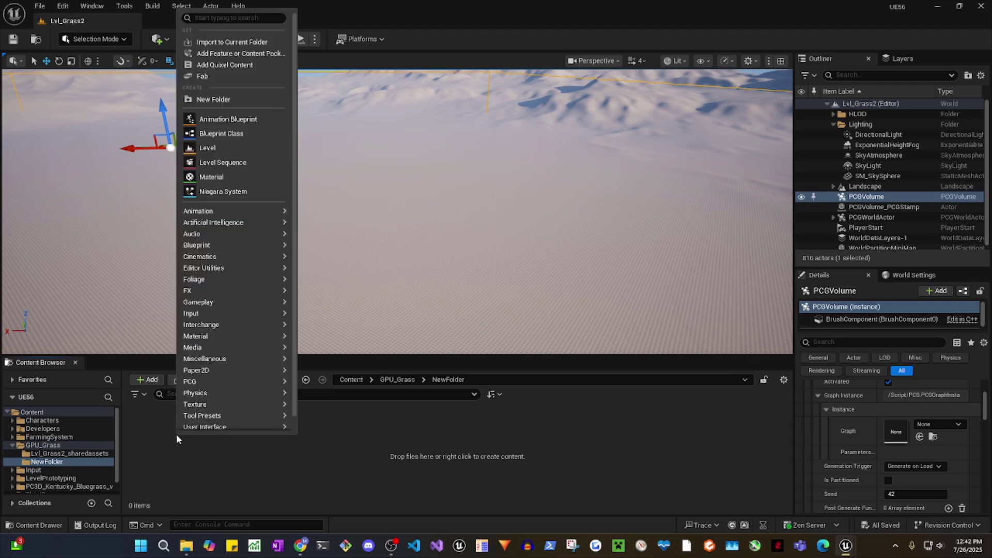
{"action": "mouse_move", "coordinate": [230, 381]}
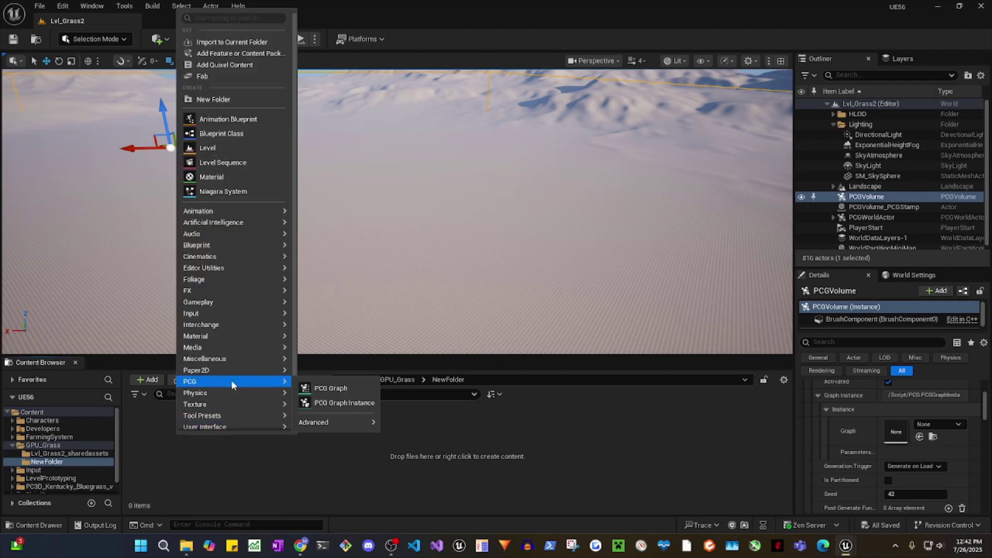
{"action": "left_click", "coordinate": [338, 391]}
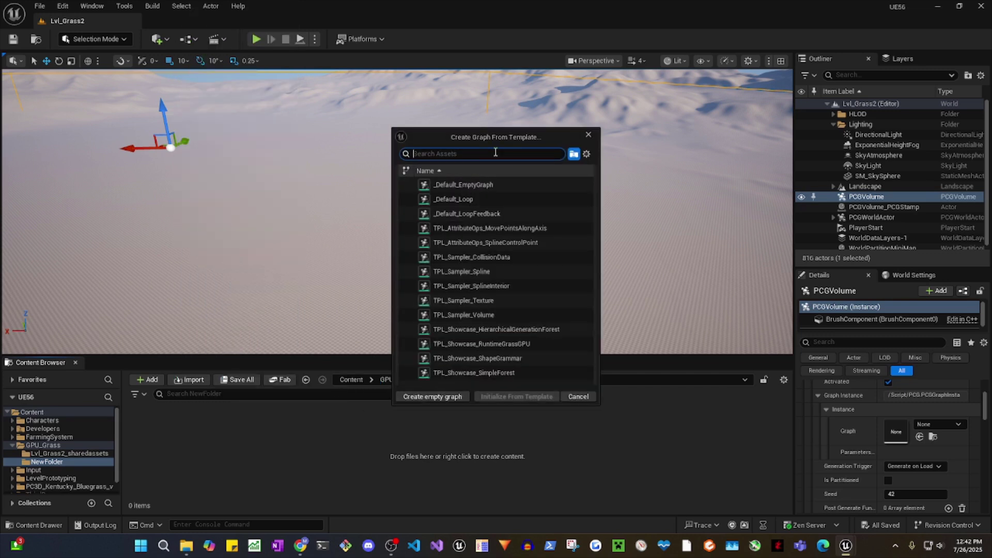
{"action": "type", "text": "pu"}
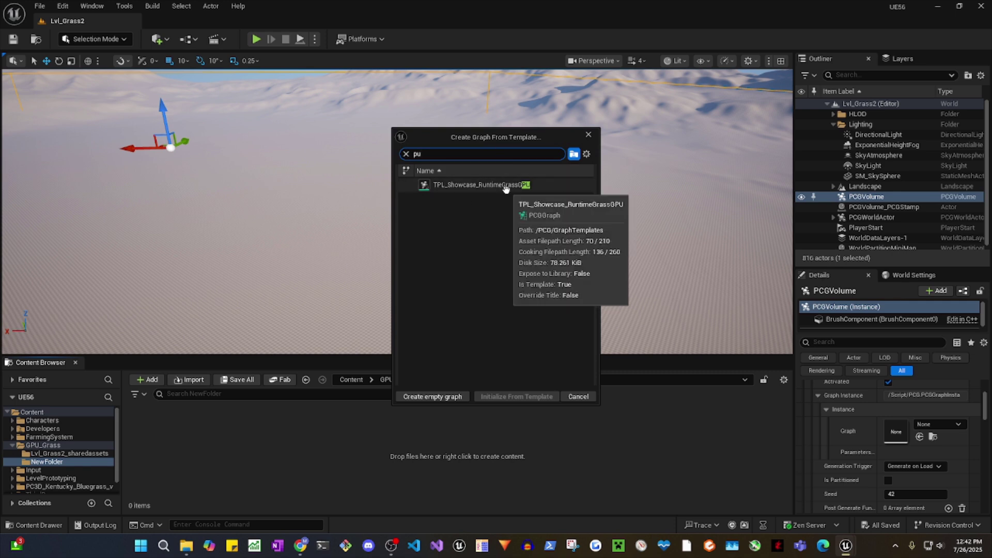
{"action": "left_click", "coordinate": [469, 187]}
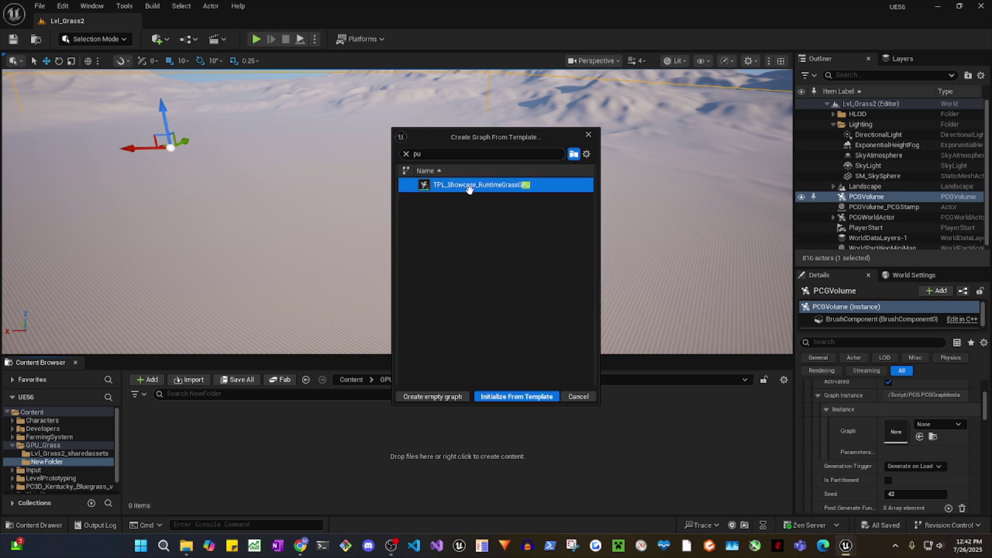
{"action": "left_click", "coordinate": [510, 400]}
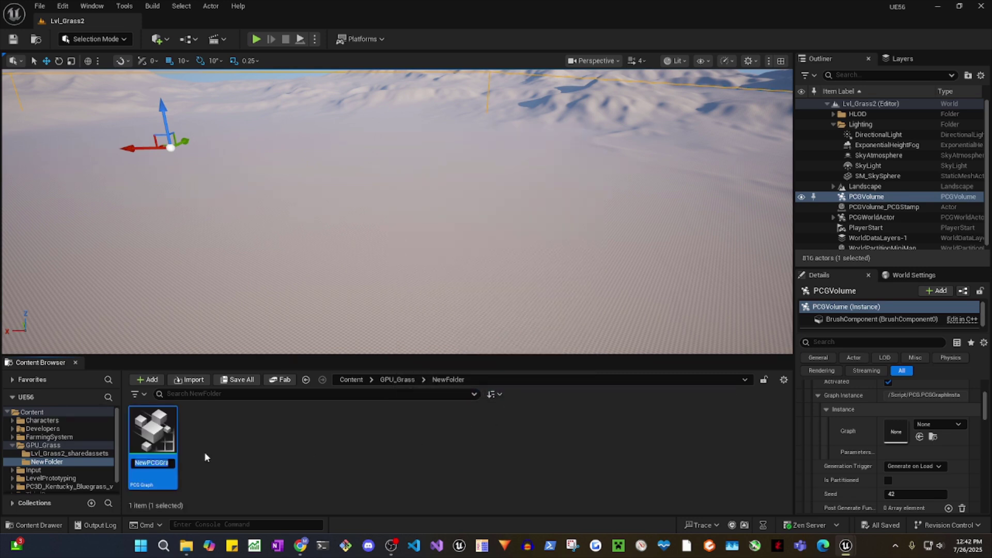
Step: Name the new PCG graph PCG_Grass and save it
{"action": "type", "text": "PCG_Grass"}
{"action": "key", "text": "Return"}
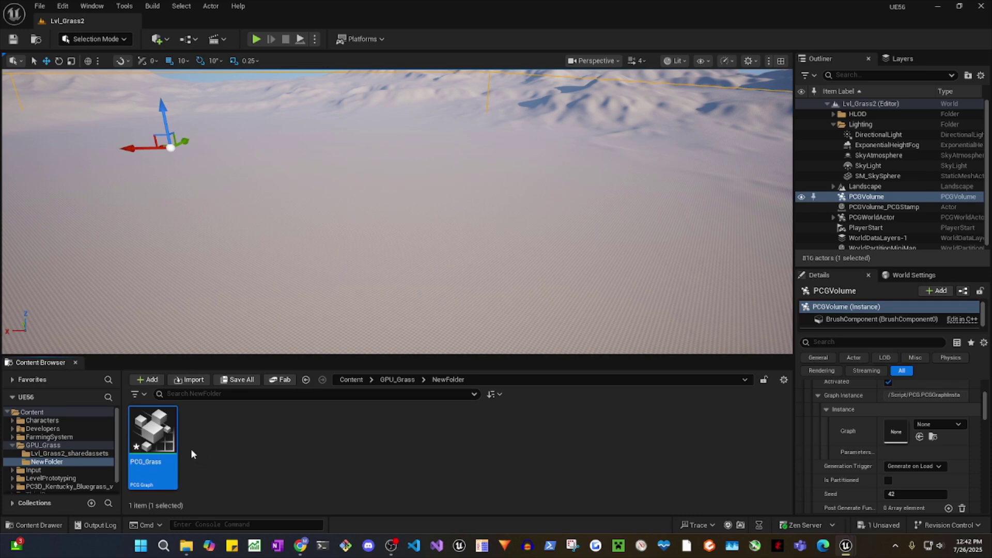
{"action": "left_click", "coordinate": [243, 382]}
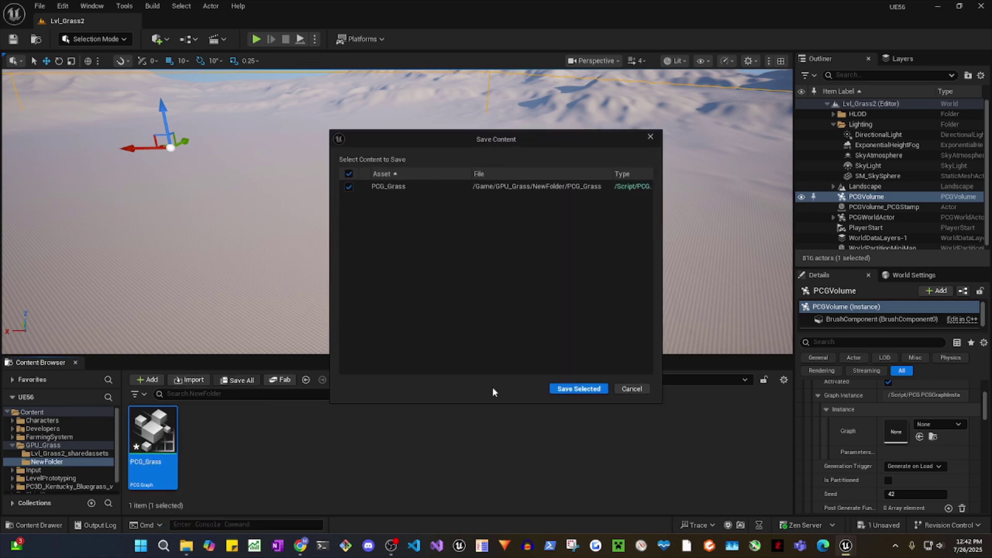
{"action": "left_click", "coordinate": [579, 391]}
Step: Open the PCG_Grass graph and examine the descriptors of the Static Mesh Spawner's mesh entries
{"action": "double_click", "coordinate": [162, 433]}
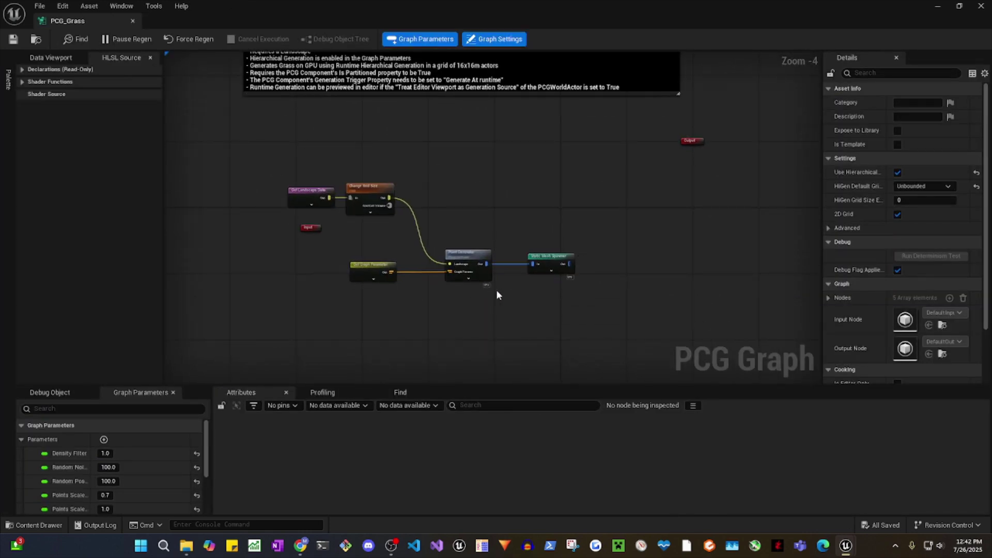
{"action": "scroll", "coordinate": [496, 295], "scroll_direction": "up", "scroll_amount": 2}
{"action": "left_click_drag", "start_coordinate": [554, 212], "coordinate": [610, 279]}
{"action": "right_click_drag", "start_coordinate": [682, 285], "coordinate": [625, 292]}
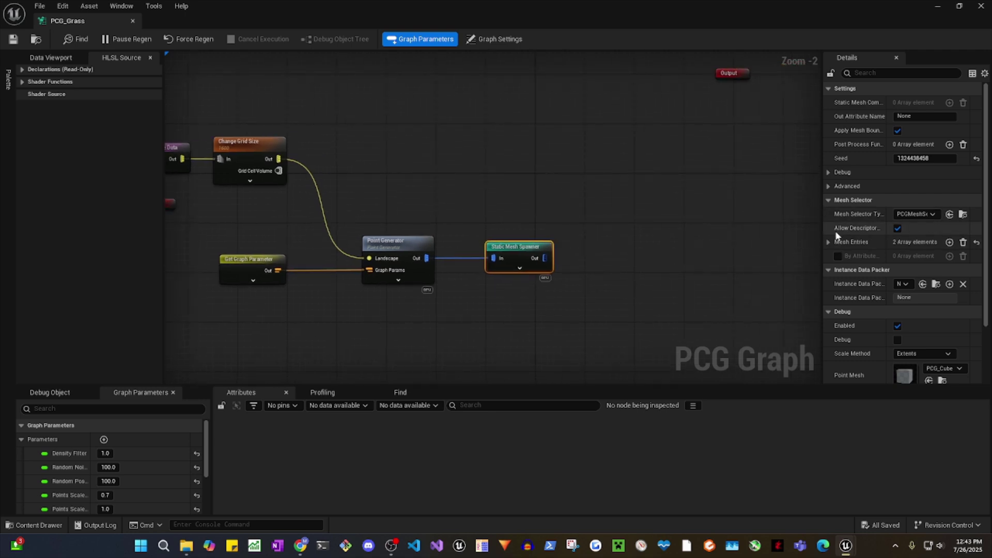
{"action": "scroll", "coordinate": [852, 243], "scroll_direction": "down", "scroll_amount": 2}
{"action": "right_click", "coordinate": [850, 209]}
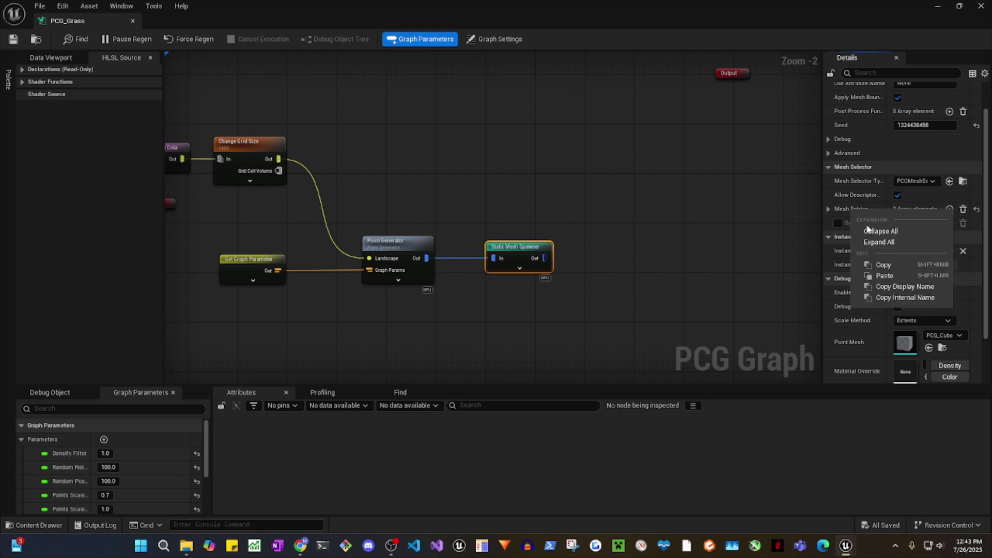
{"action": "left_click", "coordinate": [860, 276]}
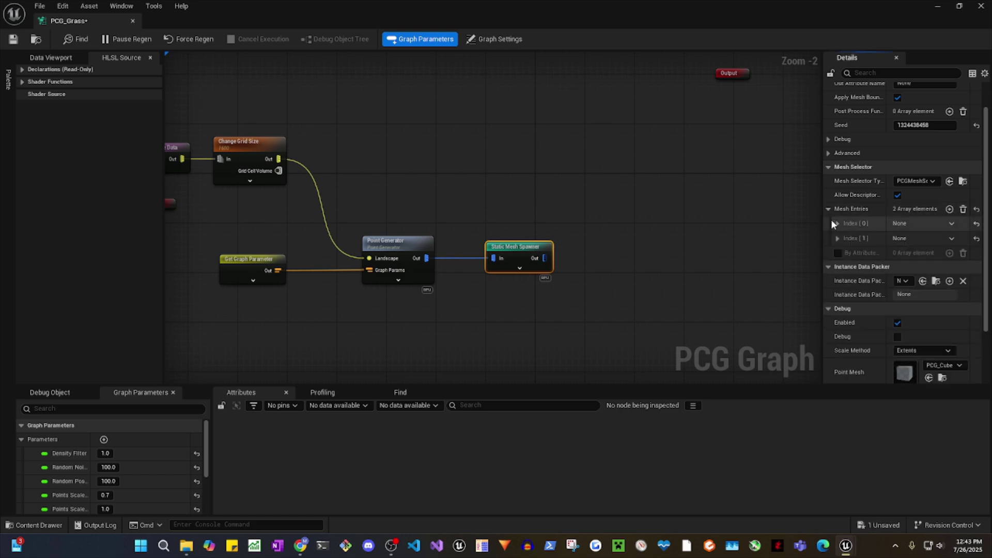
{"action": "left_click", "coordinate": [837, 238]}
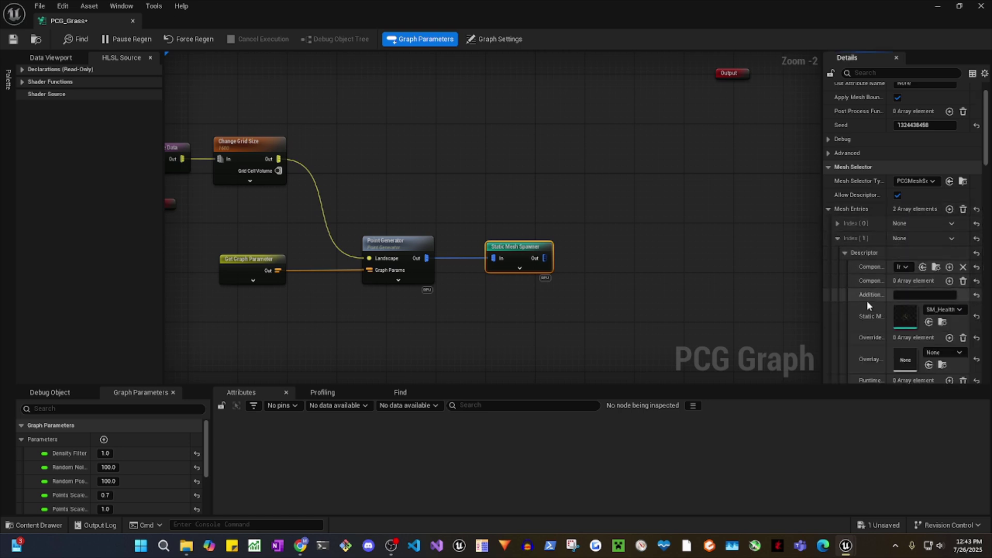
{"action": "left_click", "coordinate": [838, 224]}
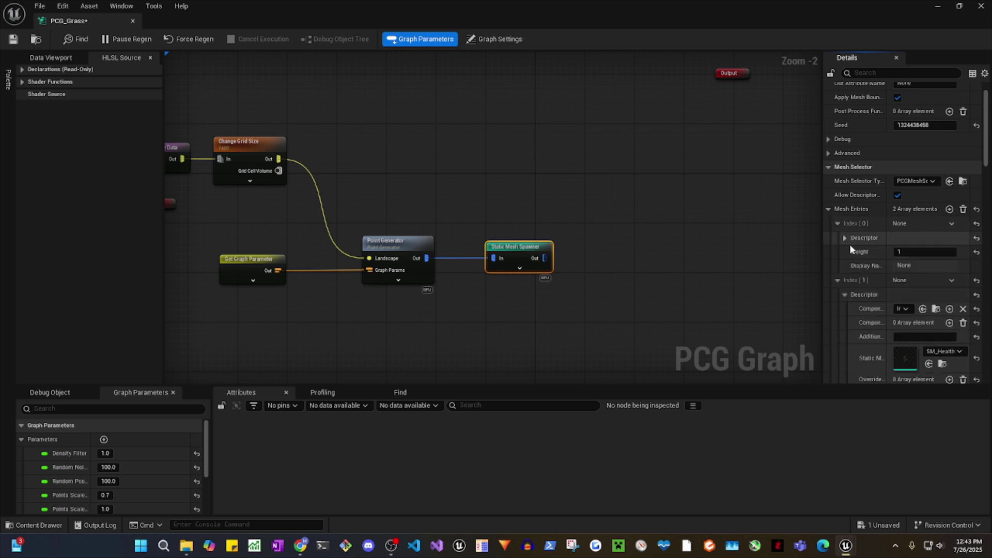
{"action": "left_click", "coordinate": [845, 238]}
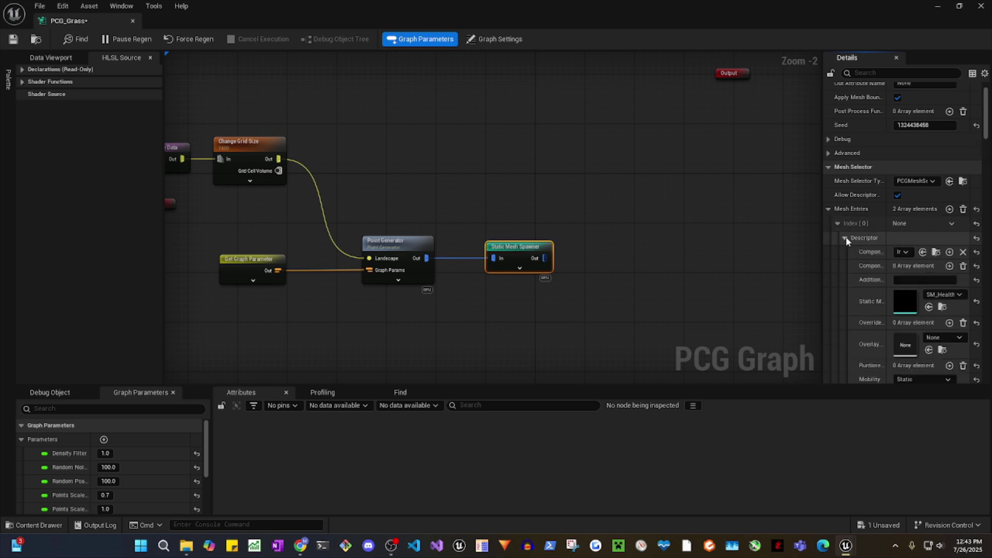
{"action": "left_click", "coordinate": [829, 208]}
Step: Dock the PCG_Grass graph editor beside the Lvl_Grass2 level in the main window
{"action": "left_click_drag", "start_coordinate": [82, 21], "coordinate": [380, 21]}
{"action": "left_click", "coordinate": [513, 302]}
{"action": "scroll", "coordinate": [443, 315], "scroll_direction": "up", "scroll_amount": 1}
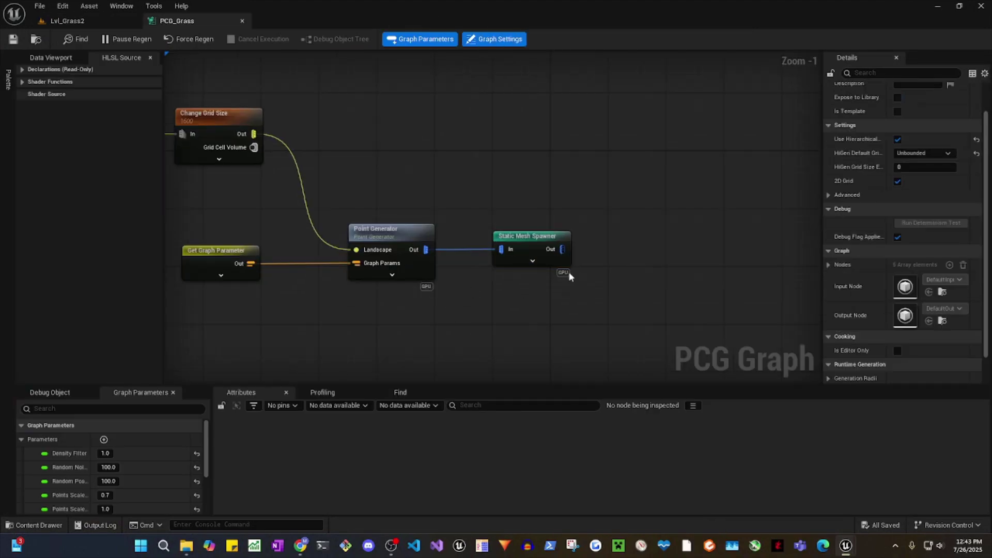
Step: Inspect the Static Mesh Spawner's GPU settings, switching Execute on GPU off and back on
{"action": "left_click", "coordinate": [534, 237]}
{"action": "left_click", "coordinate": [427, 283]}
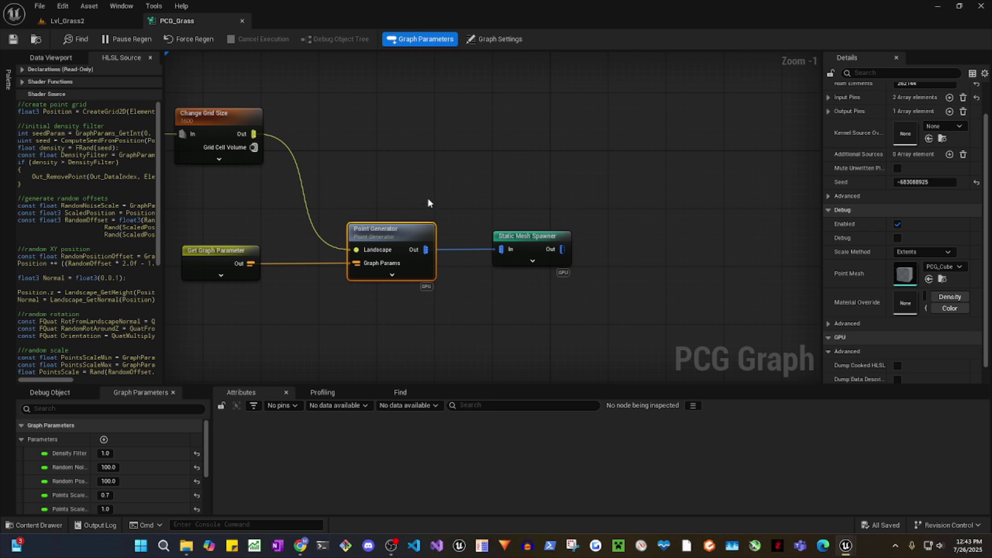
{"action": "left_click", "coordinate": [532, 236]}
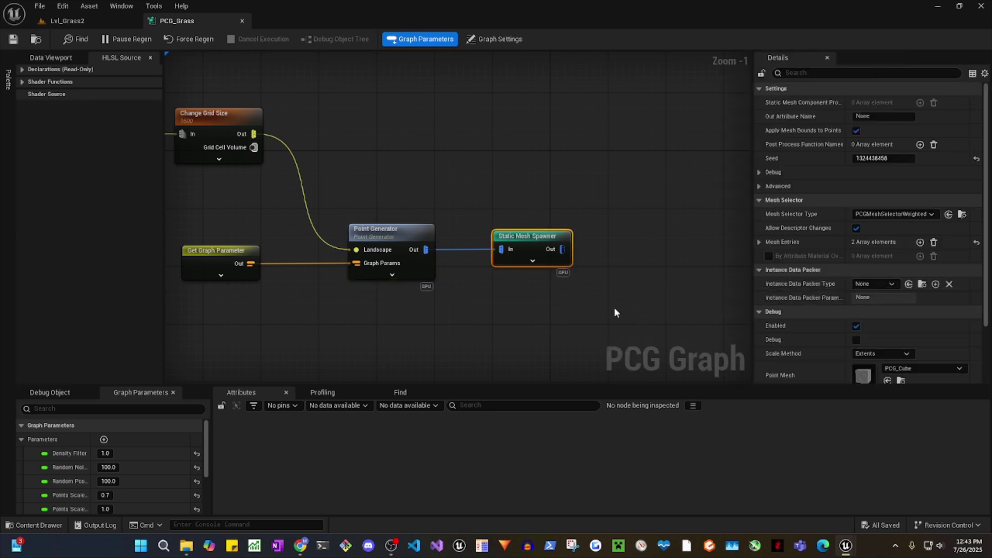
{"action": "scroll", "coordinate": [786, 290], "scroll_direction": "down", "scroll_amount": 4}
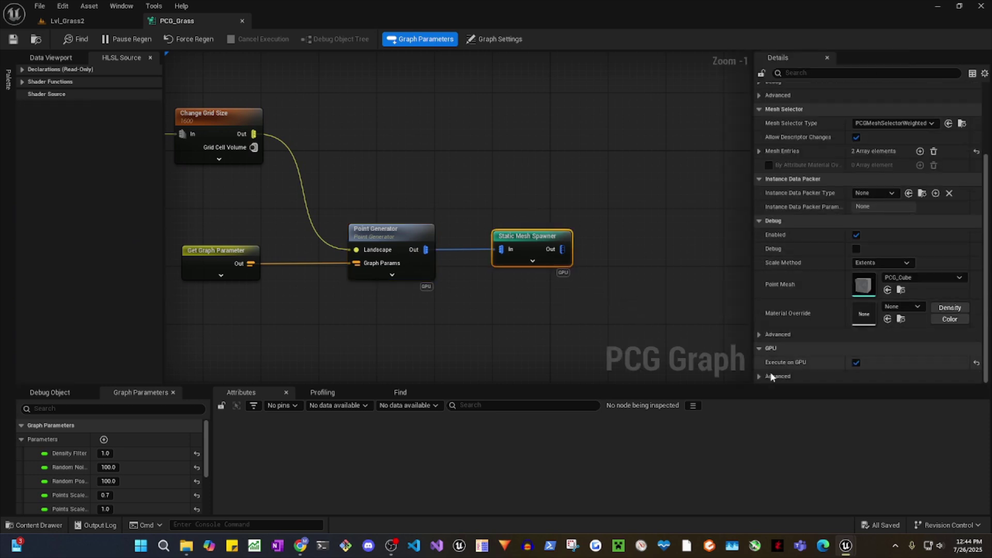
{"action": "left_click", "coordinate": [760, 349]}
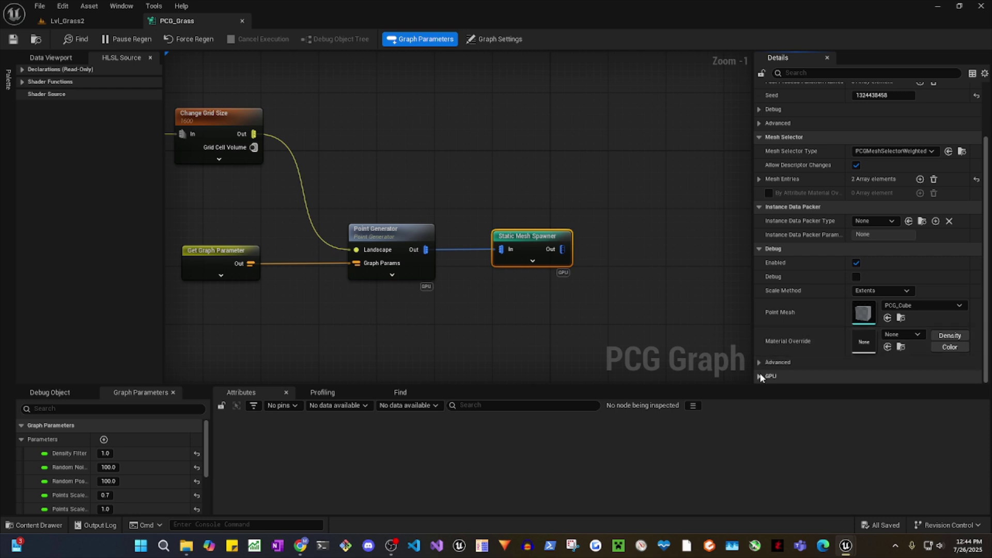
{"action": "left_click", "coordinate": [760, 377]}
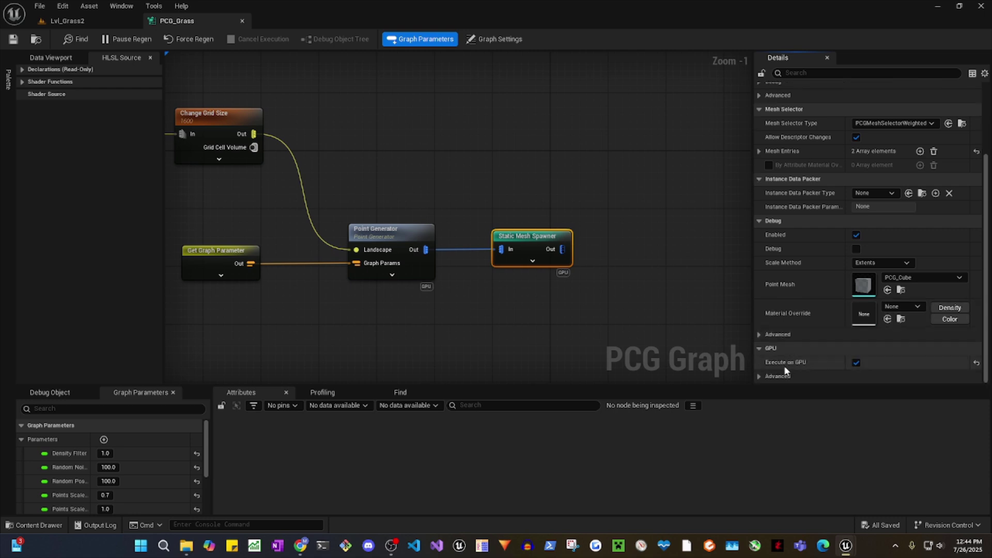
{"action": "left_click", "coordinate": [856, 364]}
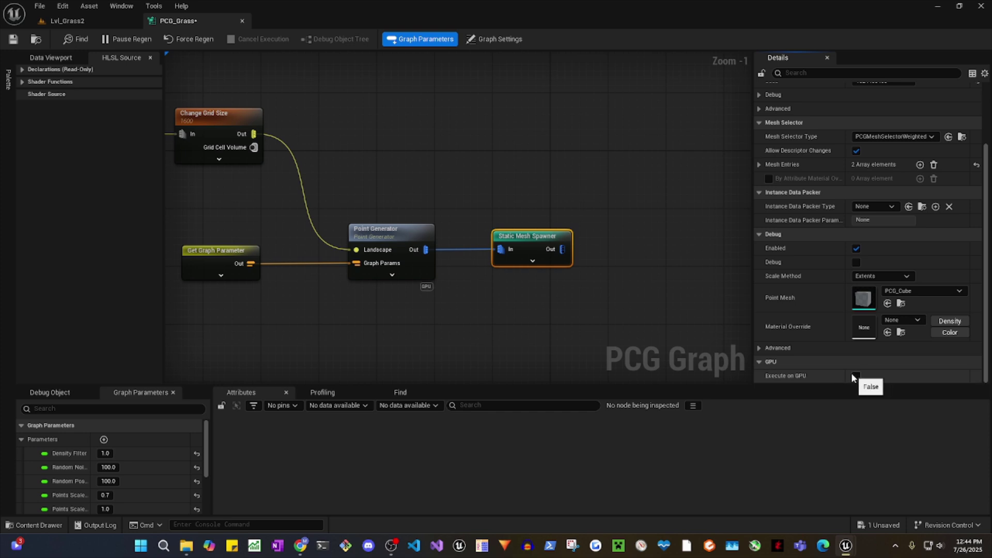
{"action": "left_click", "coordinate": [856, 376]}
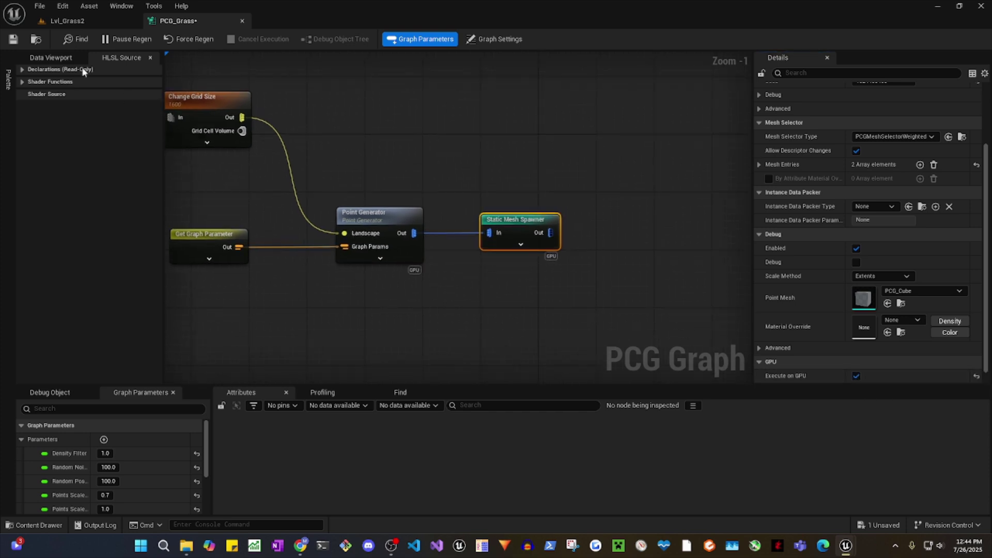
Step: Save the graph and assign PCG_Grass as the graph of the PCGVolume in Lvl_Grass2
{"action": "left_click", "coordinate": [13, 39]}
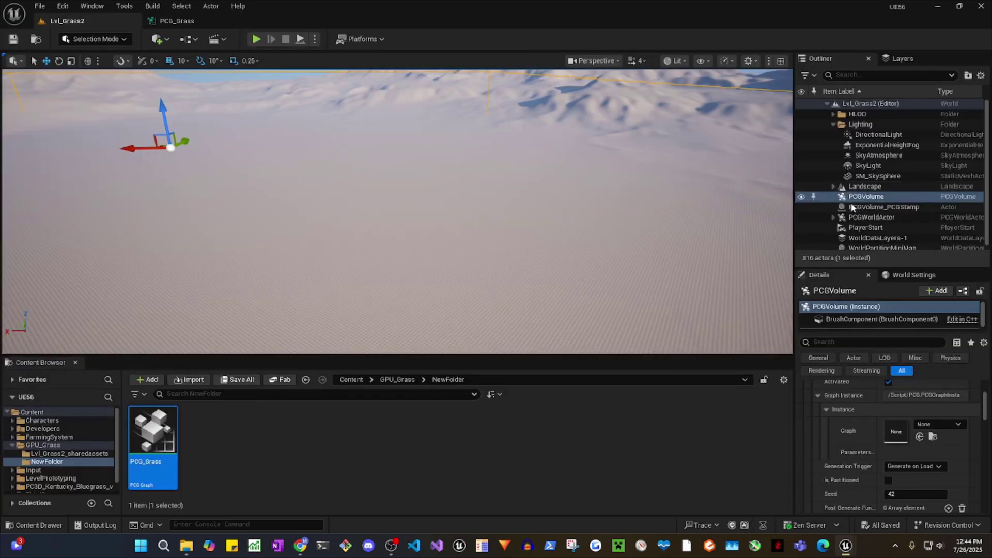
{"action": "left_click", "coordinate": [857, 206]}
{"action": "left_click", "coordinate": [866, 196]}
{"action": "scroll", "coordinate": [858, 387], "scroll_direction": "down", "scroll_amount": 5}
{"action": "scroll", "coordinate": [891, 444], "scroll_direction": "down", "scroll_amount": 1}
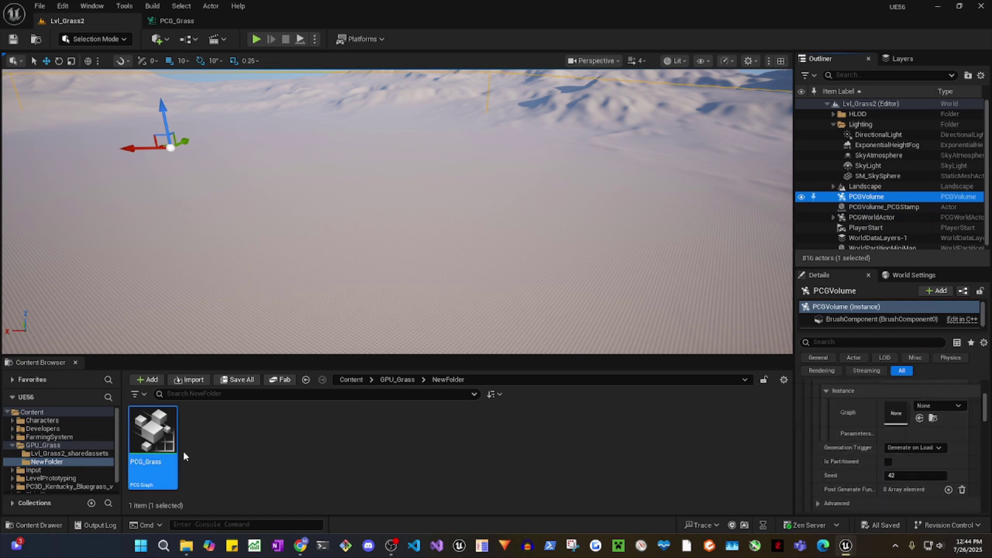
{"action": "left_click", "coordinate": [158, 425]}
{"action": "left_click", "coordinate": [919, 418]}
{"action": "scroll", "coordinate": [888, 455], "scroll_direction": "down", "scroll_amount": 1}
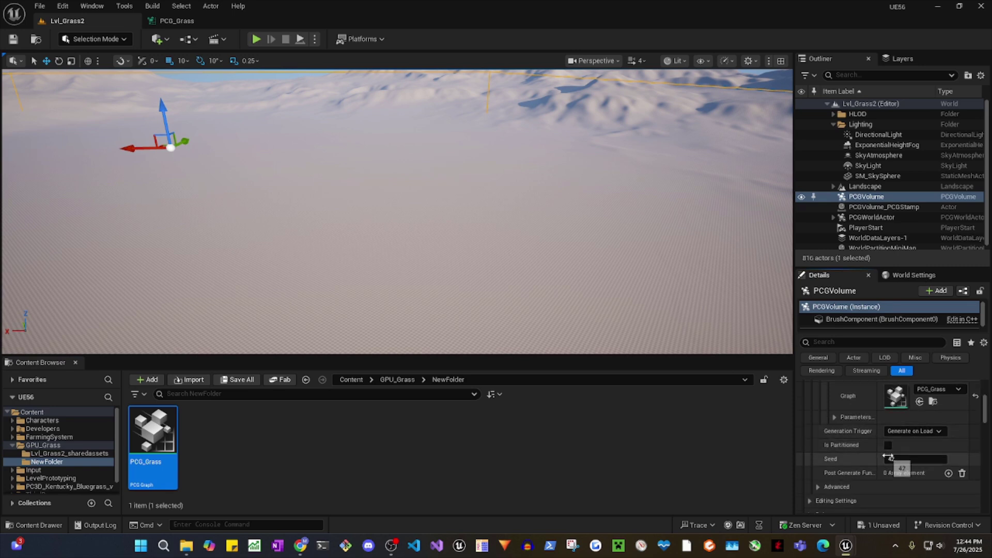
Step: Set the PCGVolume's generation trigger to Generate at Runtime, enable Is Partitioned, and save all changes
{"action": "left_click", "coordinate": [914, 435]}
{"action": "left_click", "coordinate": [920, 458]}
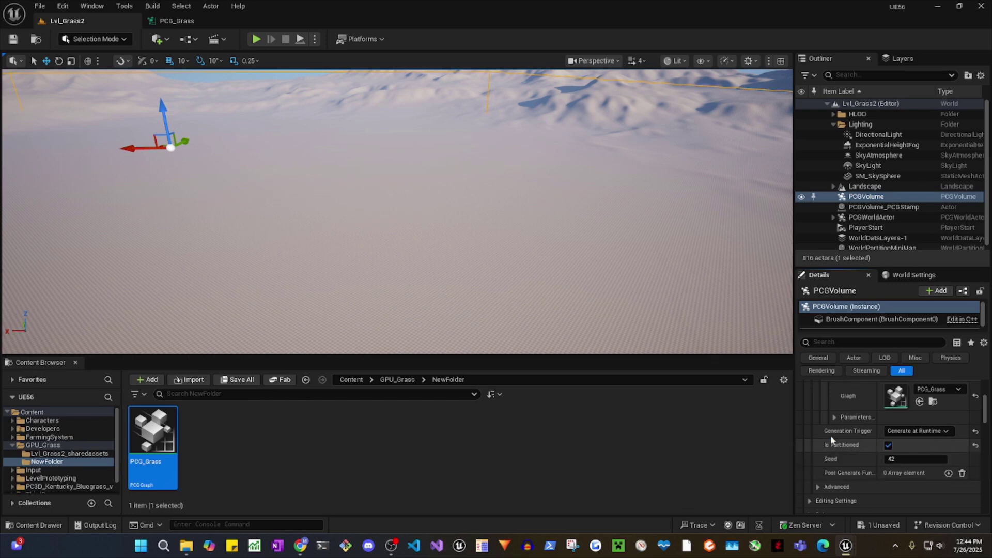
{"action": "left_click", "coordinate": [241, 379]}
{"action": "left_click", "coordinate": [580, 390]}
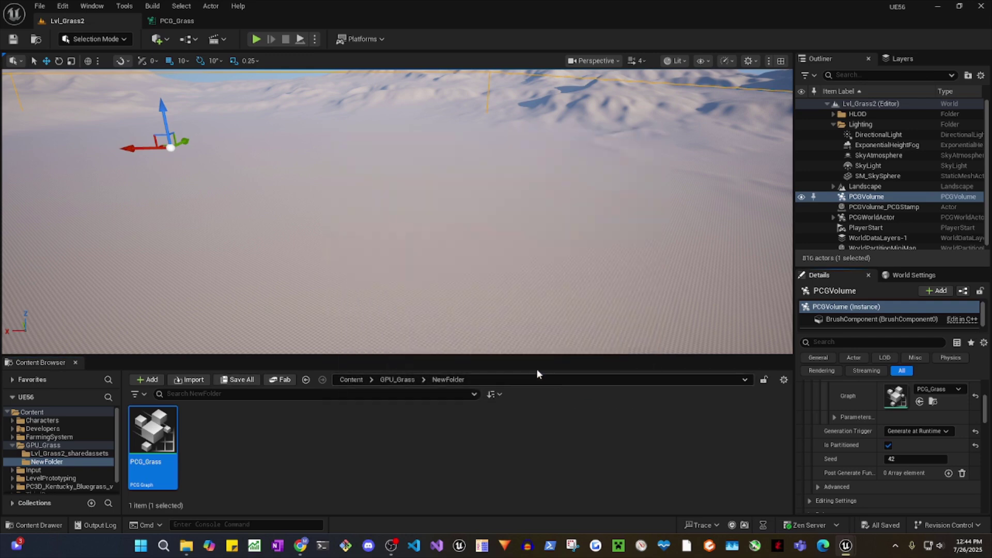
Step: Play the level in the editor to check the runtime grass, and stop the session
{"action": "left_click", "coordinate": [257, 39]}
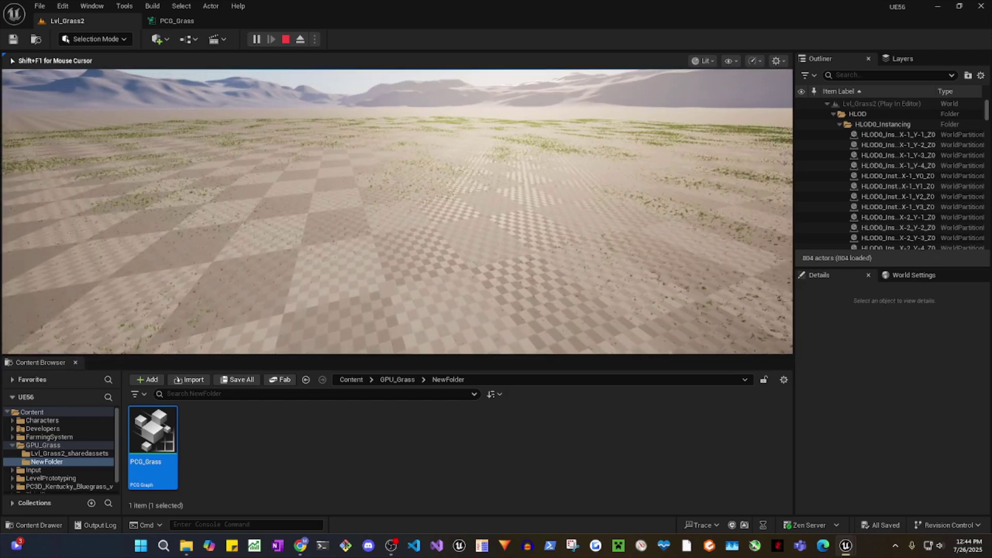
{"action": "key", "text": "Escape"}
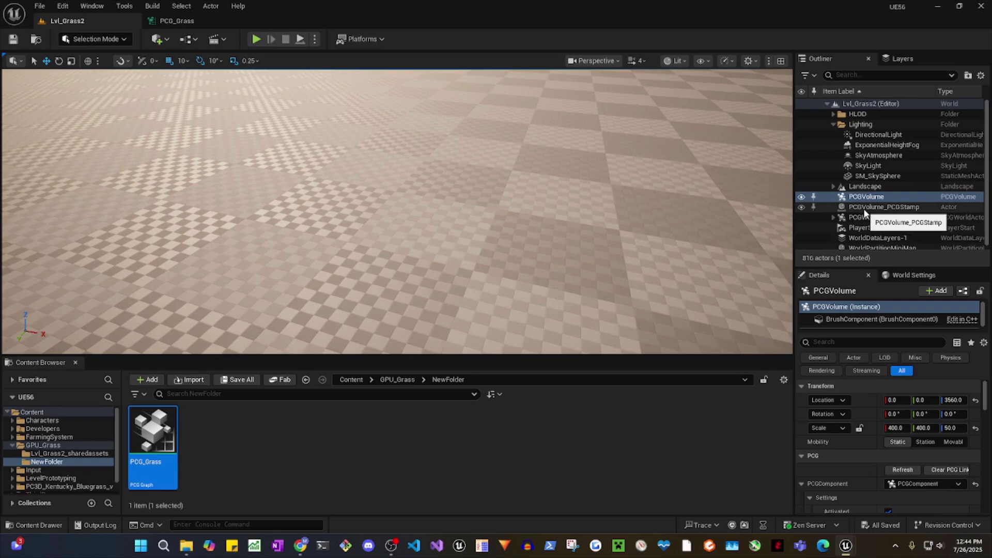
Step: Enable Treat Editor Viewport as Generation Source on the PCGWorldActor to preview the grass while editing
{"action": "left_click", "coordinate": [902, 217]}
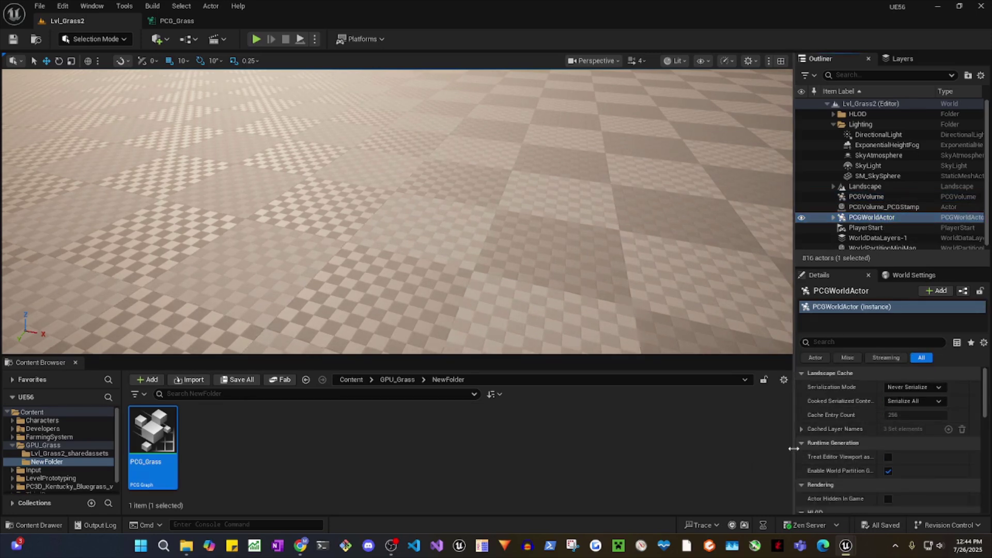
{"action": "left_click_drag", "start_coordinate": [794, 452], "coordinate": [714, 459]}
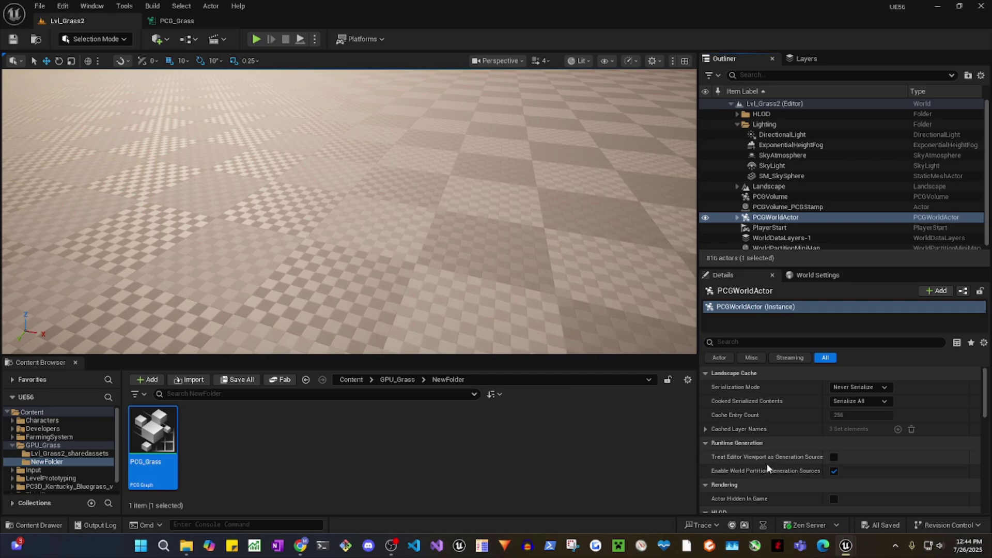
{"action": "left_click", "coordinate": [833, 456]}
{"action": "left_click_drag", "start_coordinate": [698, 342], "coordinate": [782, 343]}
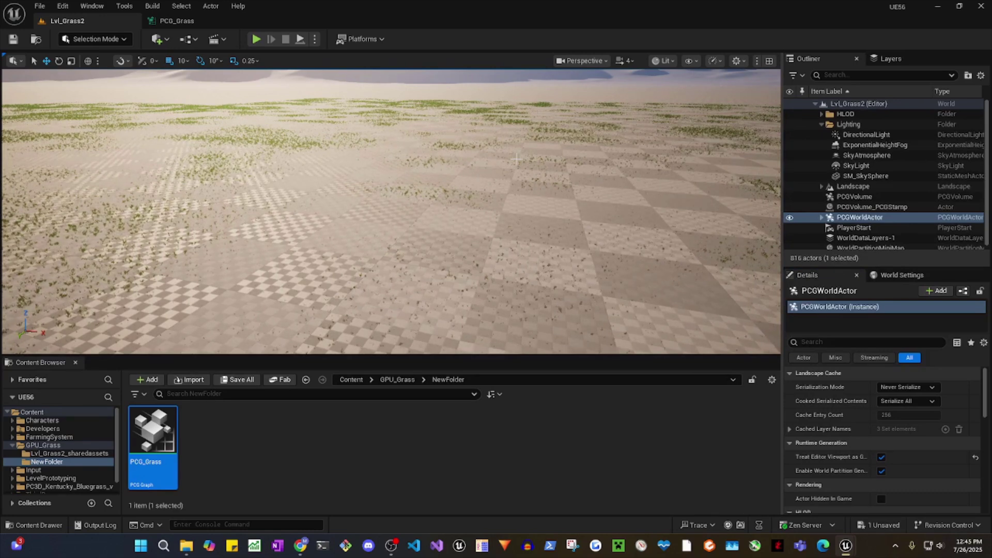
Step: Set the HiGen Grid Size of the Change Grid Size node in PCG_Grass to 400 and check the grass in the level
{"action": "left_click", "coordinate": [187, 23]}
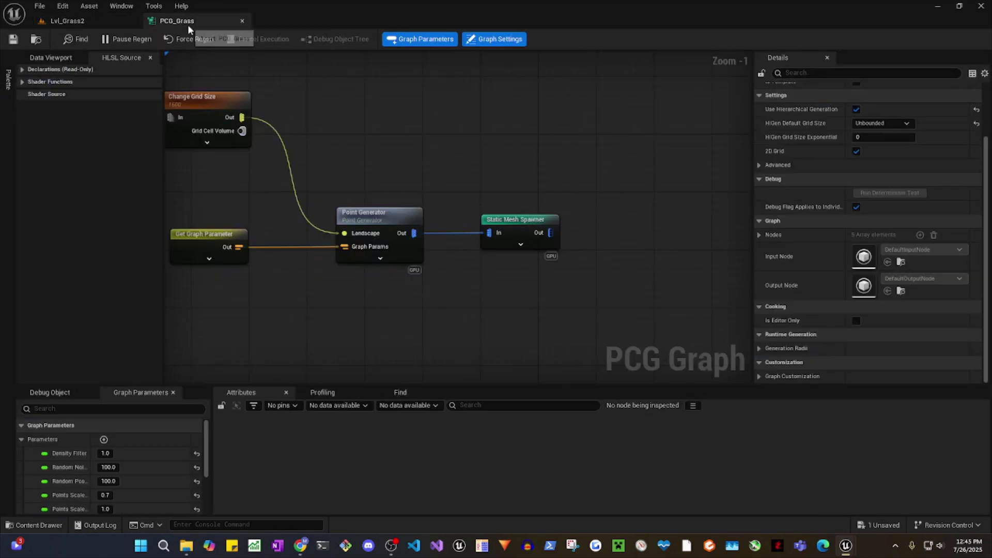
{"action": "left_click_drag", "start_coordinate": [471, 217], "coordinate": [524, 327]}
{"action": "left_click_drag", "start_coordinate": [308, 116], "coordinate": [337, 219]}
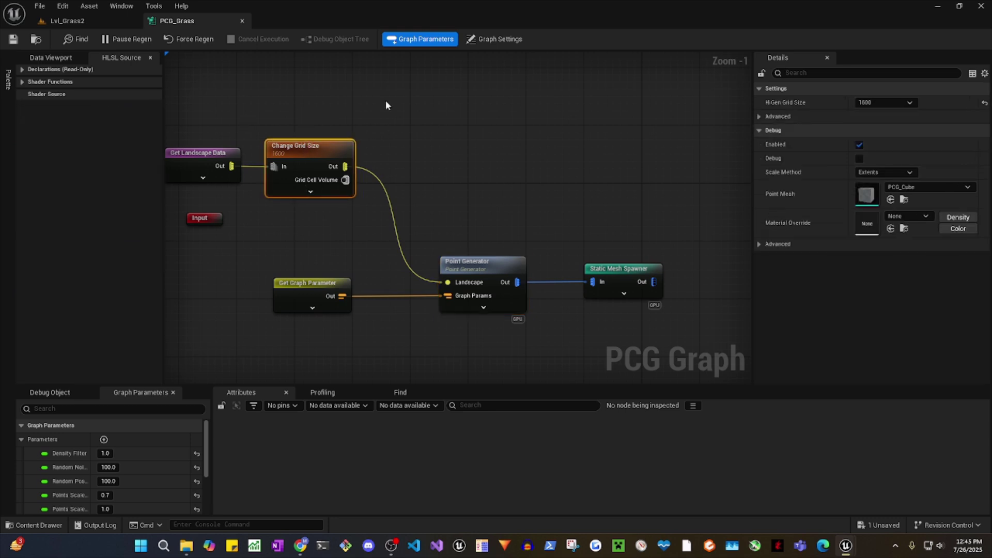
{"action": "right_click_drag", "start_coordinate": [508, 208], "coordinate": [540, 221]}
{"action": "left_click", "coordinate": [897, 102]}
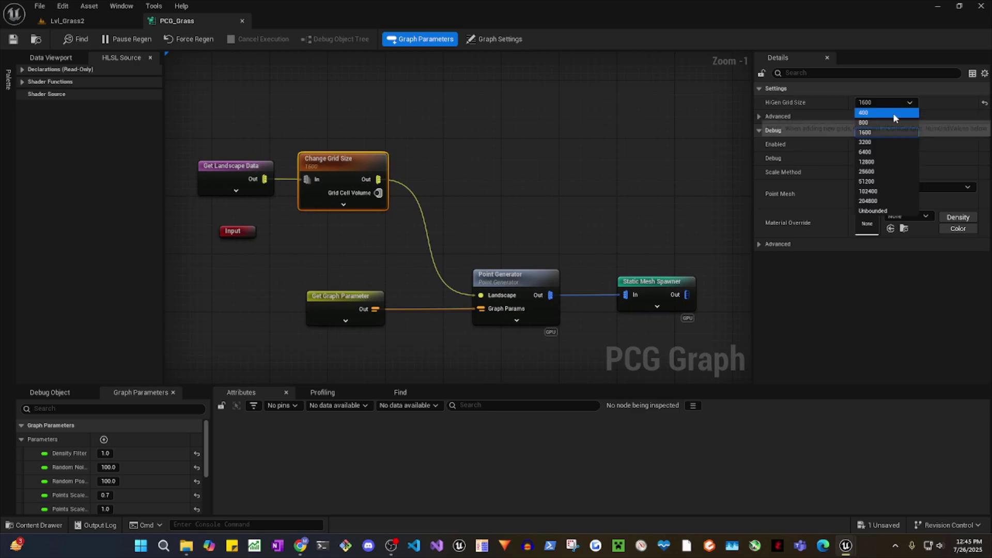
{"action": "left_click", "coordinate": [894, 113]}
{"action": "left_click", "coordinate": [67, 20]}
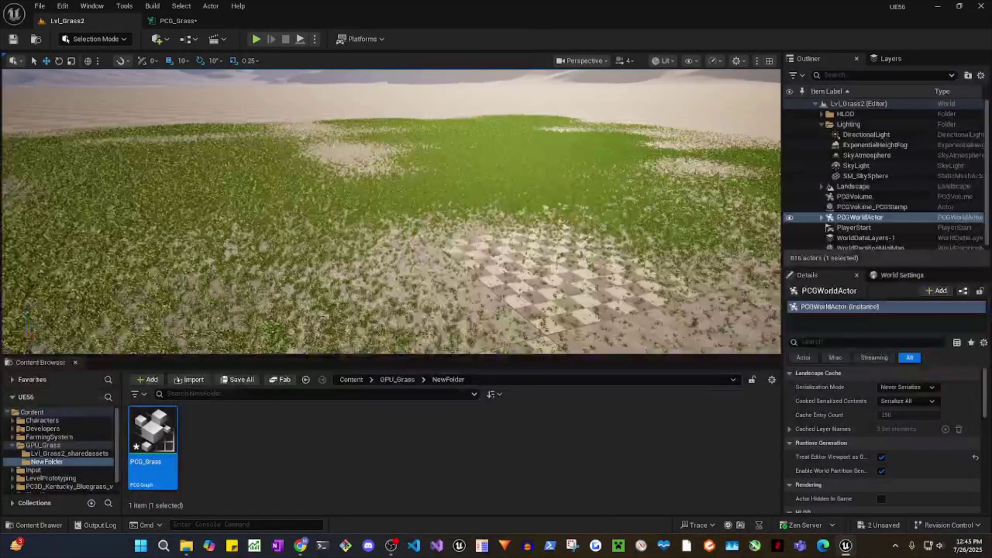
{"action": "right_click_drag", "start_coordinate": [390, 211], "coordinate": [537, 186]}
{"action": "right_click_drag", "start_coordinate": [391, 190], "coordinate": [391, 186]}
Step: Return the Change Grid Size node's HiGen Grid Size to 1600 and view the grass in the level
{"action": "left_click", "coordinate": [165, 21]}
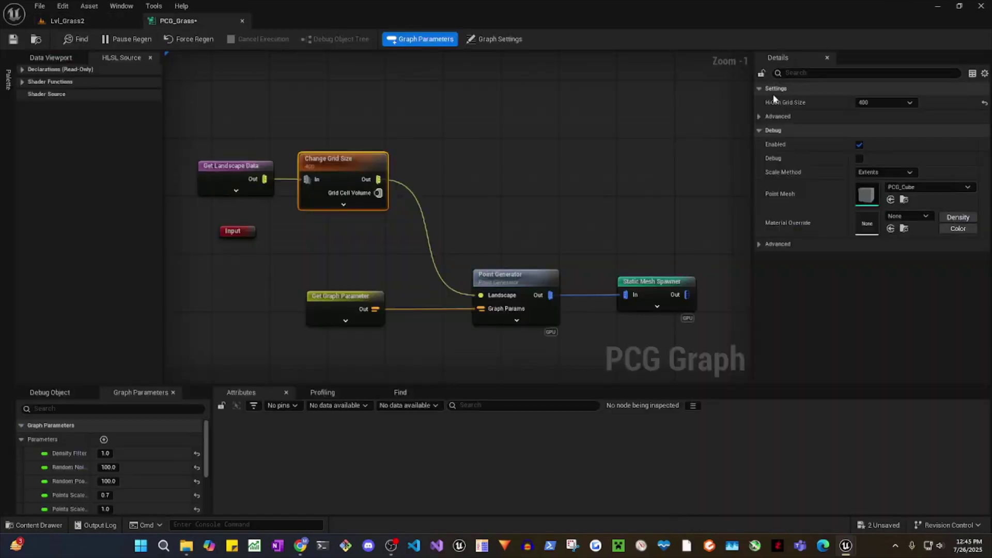
{"action": "left_click", "coordinate": [881, 105]}
{"action": "left_click", "coordinate": [879, 135]}
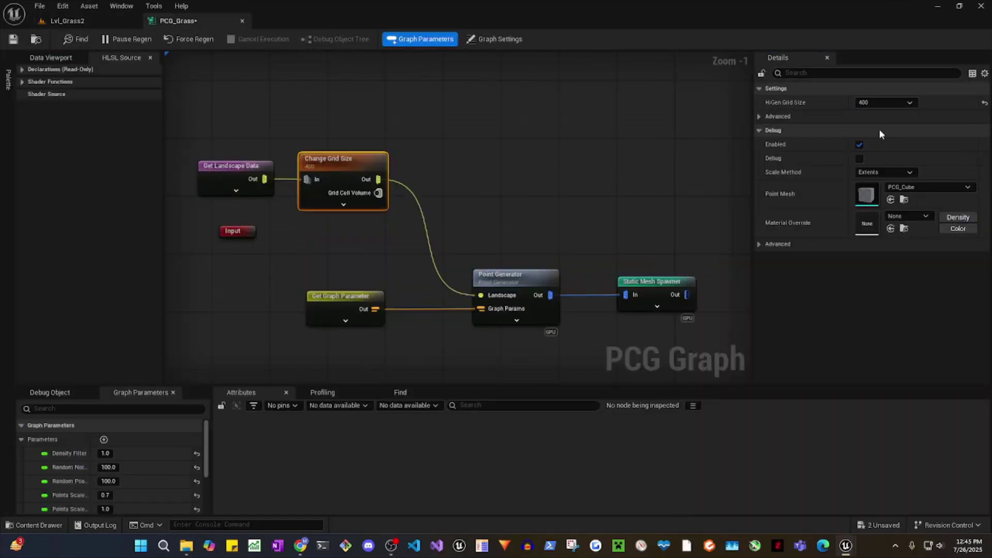
{"action": "left_click", "coordinate": [62, 21]}
{"action": "right_click_drag", "start_coordinate": [391, 207], "coordinate": [423, 207]}
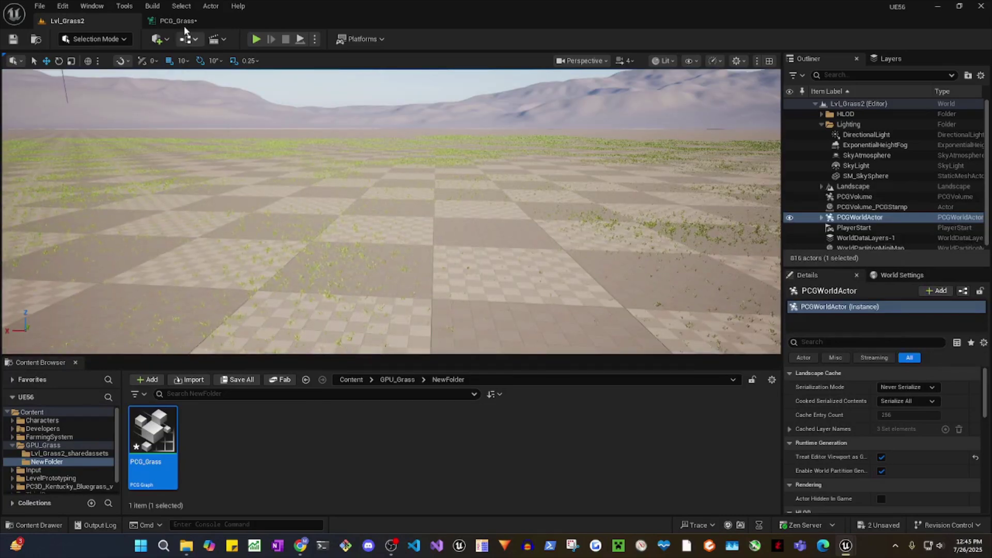
Step: Add a Transform Points node to PCG_Grass and connect it between the Point Generator and the Static Mesh Spawner
{"action": "left_click", "coordinate": [180, 21]}
{"action": "right_click", "coordinate": [556, 210]}
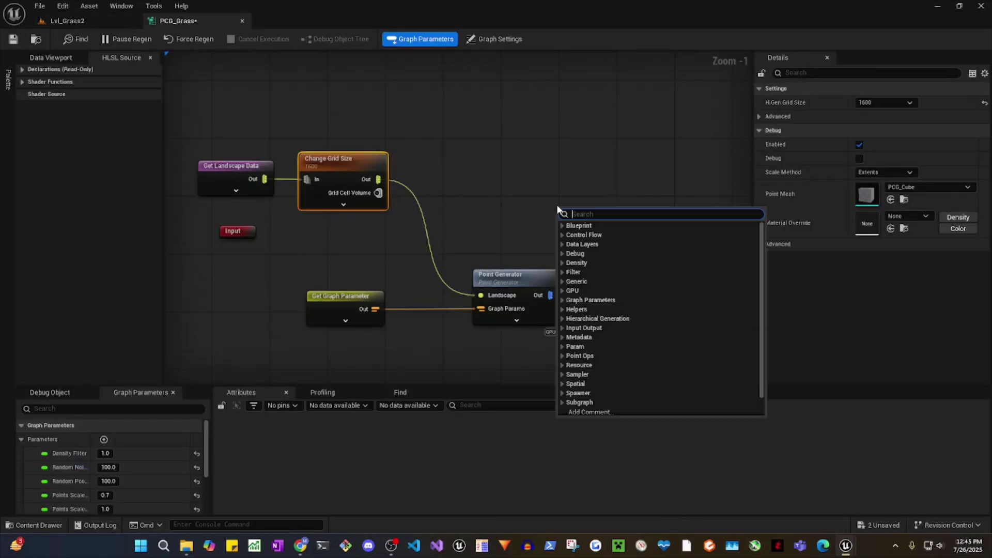
{"action": "type", "text": "transform po"}
{"action": "key", "text": "Return"}
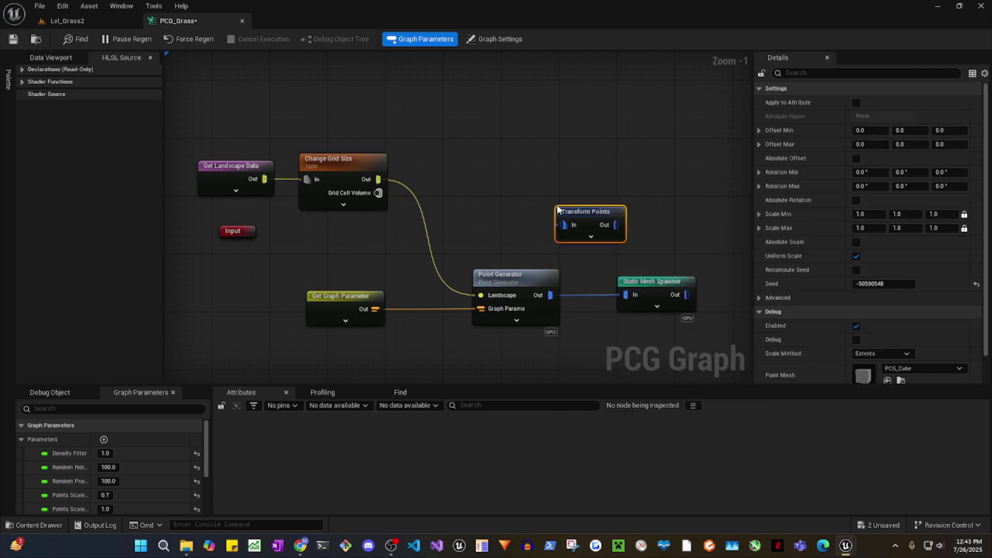
{"action": "left_click", "coordinate": [551, 294], "text": "shift"}
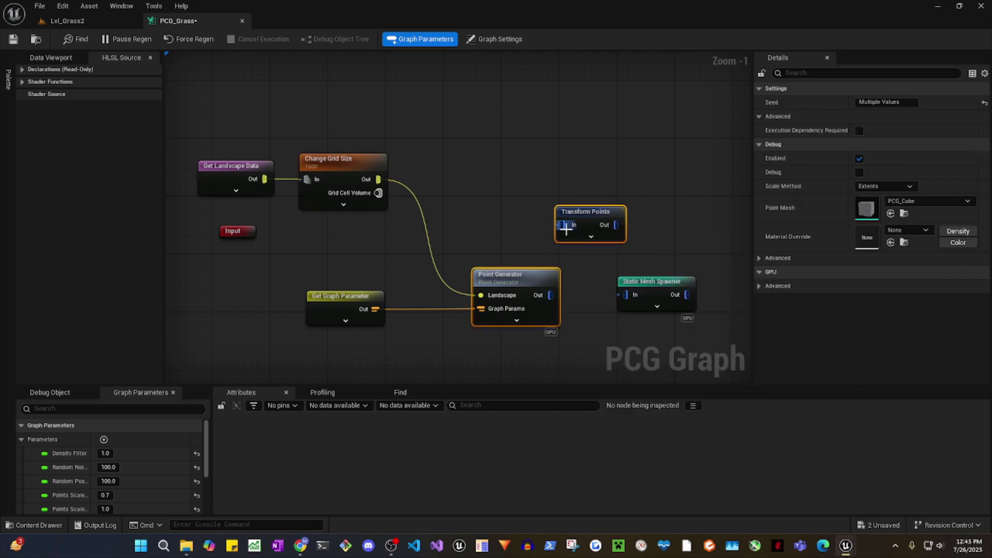
{"action": "left_click_drag", "start_coordinate": [564, 225], "coordinate": [551, 306]}
{"action": "left_click_drag", "start_coordinate": [615, 225], "coordinate": [625, 295]}
Step: Set the Transform Points node's Scale Min to 5 and Scale Max to 10, and check the grass size in the level
{"action": "left_click", "coordinate": [602, 238]}
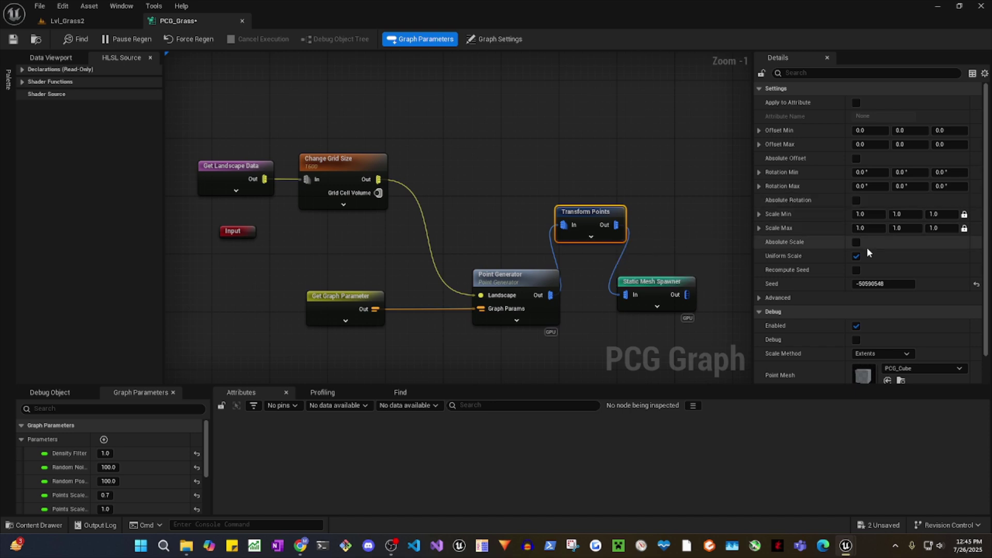
{"action": "left_click", "coordinate": [870, 214]}
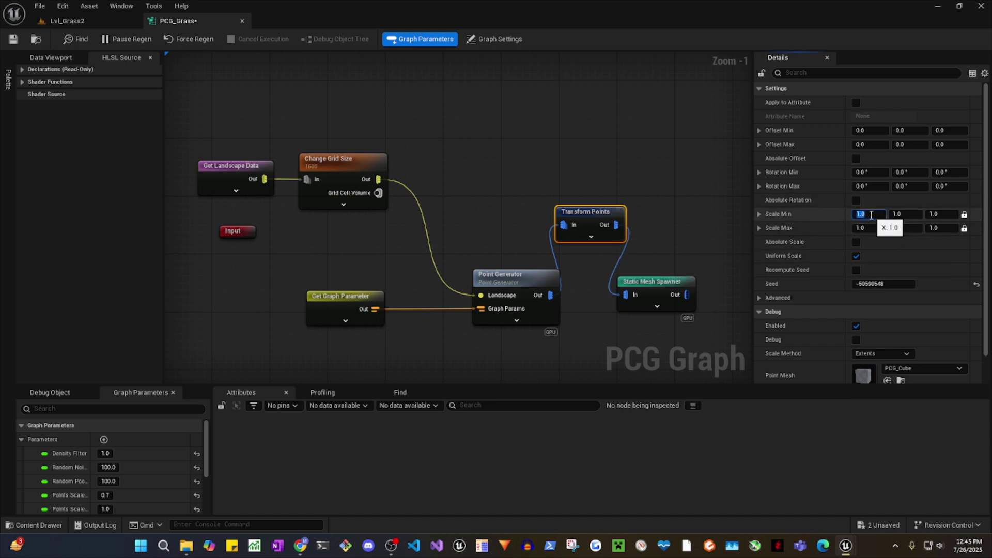
{"action": "type", "text": "5"}
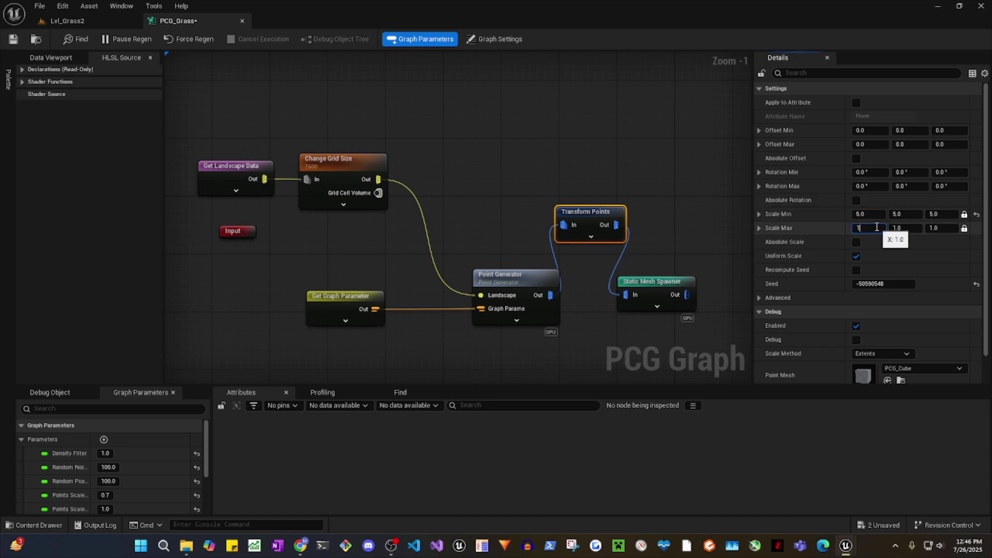
{"action": "left_click", "coordinate": [99, 21]}
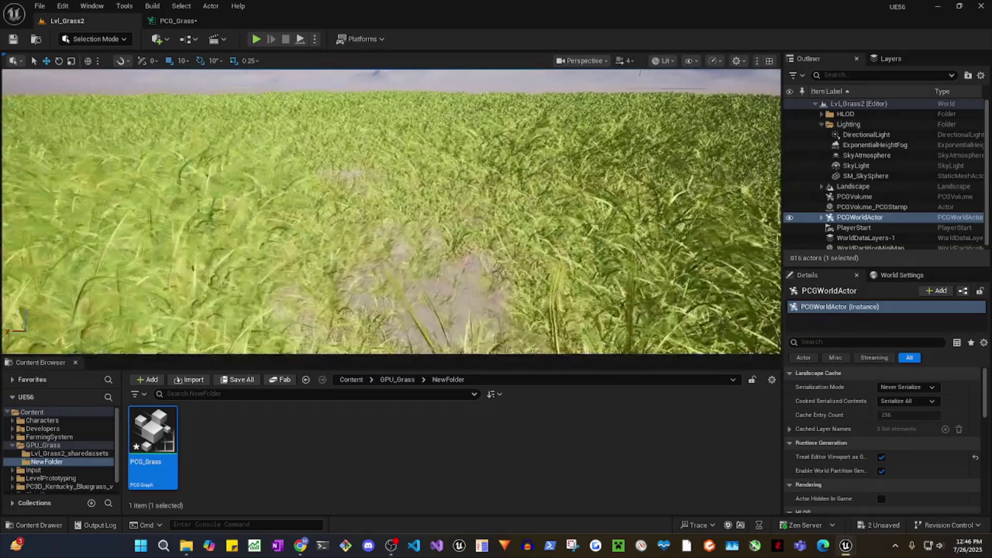
{"action": "key", "text": "f"}
{"action": "key", "text": "w"}
{"action": "right_click_drag", "start_coordinate": [390, 212], "coordinate": [496, 211]}
Step: Set the Transform Points node's Scale Min to 3 and Scale Max to 5, and look over the grass in the level
{"action": "left_click", "coordinate": [189, 21]}
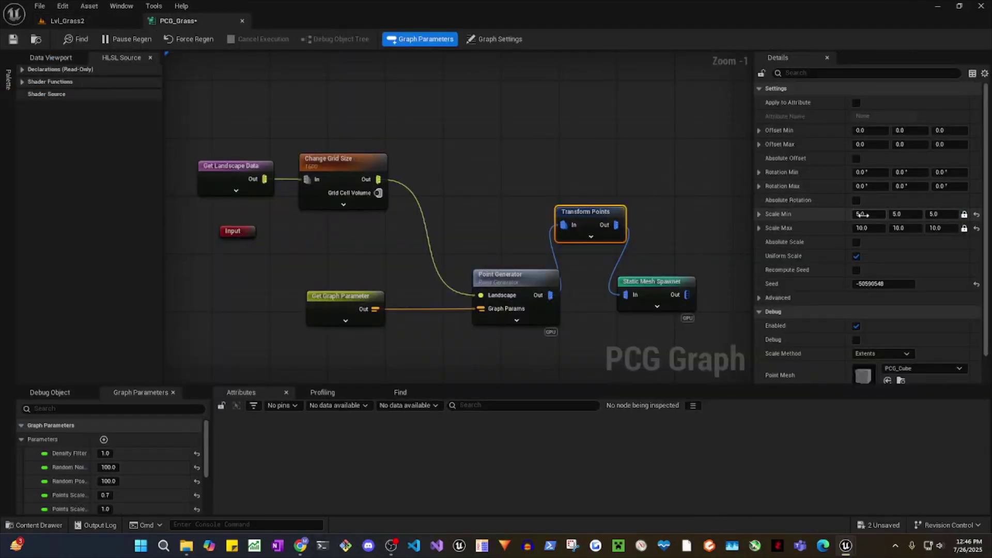
{"action": "left_click", "coordinate": [872, 227]}
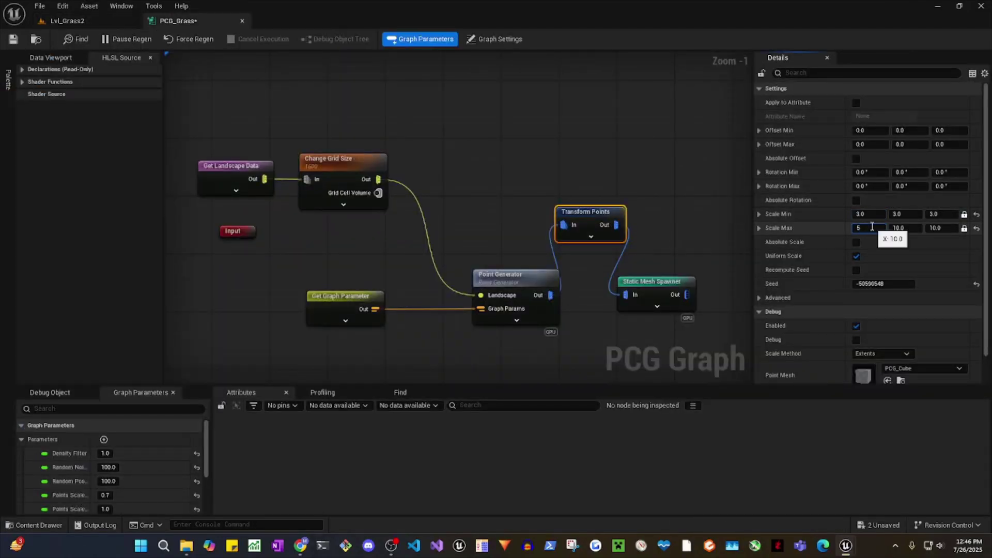
{"action": "left_click", "coordinate": [67, 21]}
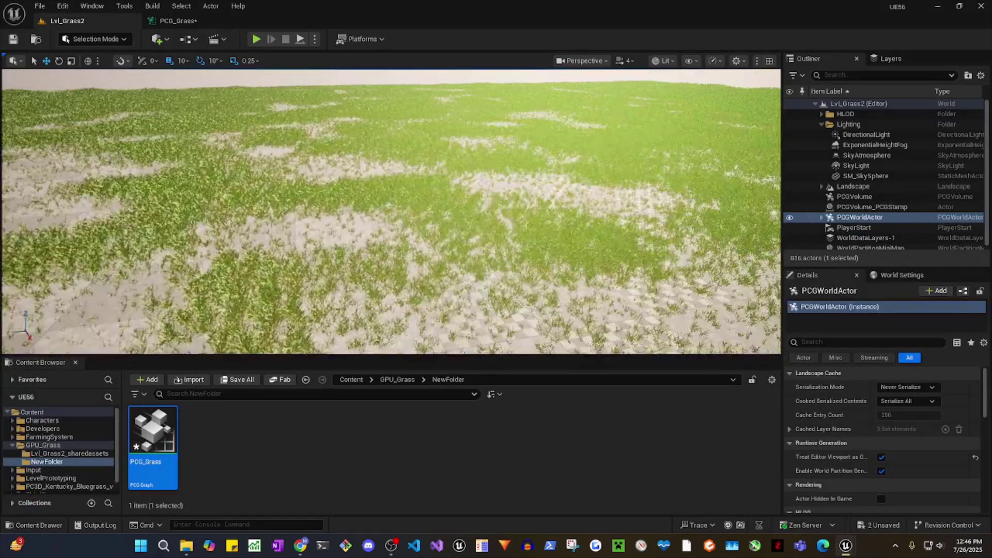
{"action": "right_click_drag", "start_coordinate": [390, 211], "coordinate": [206, 211]}
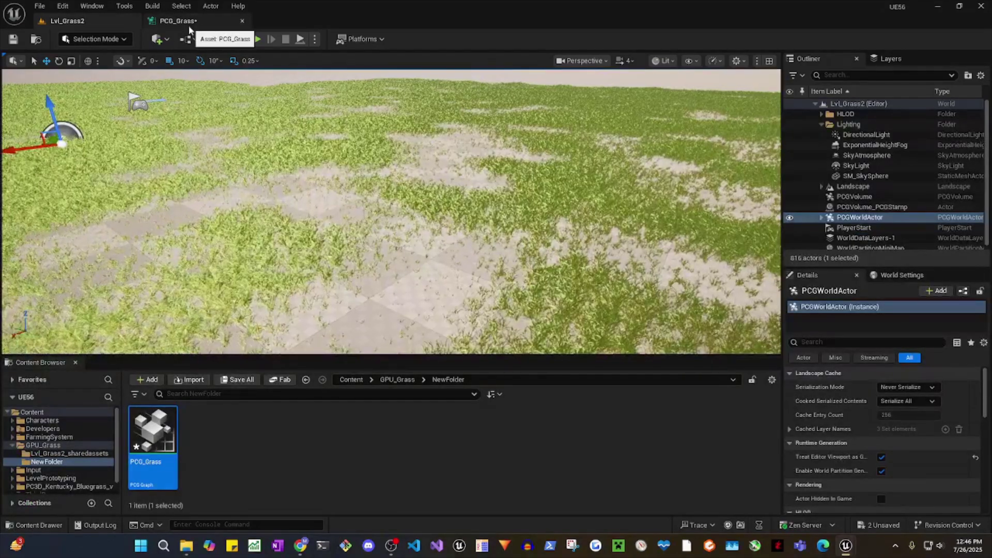
{"action": "right_click_drag", "start_coordinate": [390, 211], "coordinate": [310, 171]}
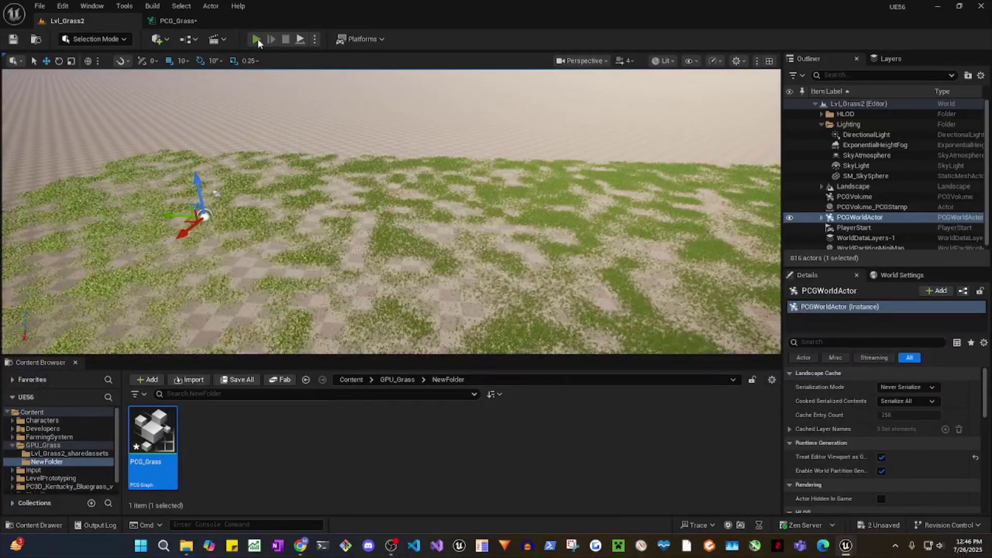
Step: Play the level in the editor to check the scaled grass while moving through it, and stop the session
{"action": "left_click", "coordinate": [257, 39]}
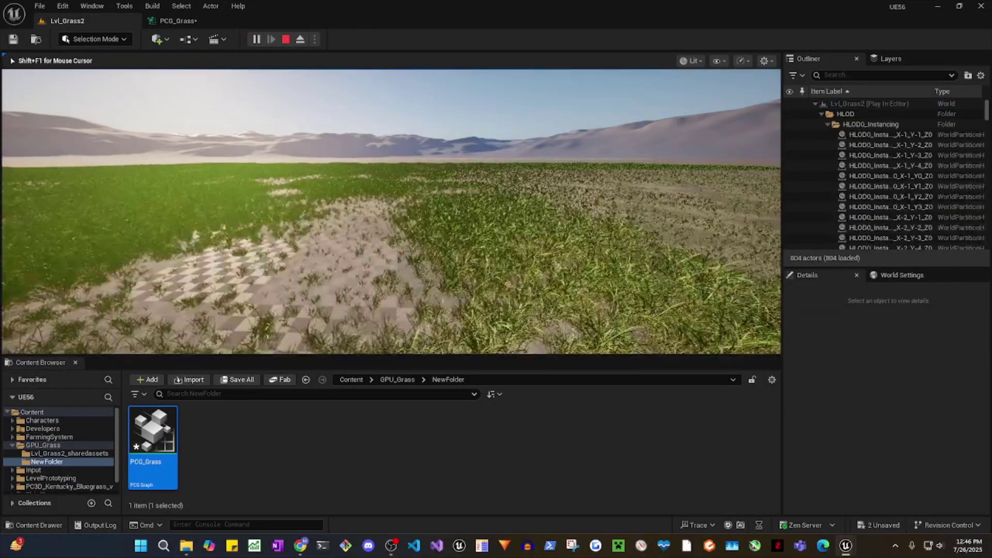
{"action": "key", "text": "w"}
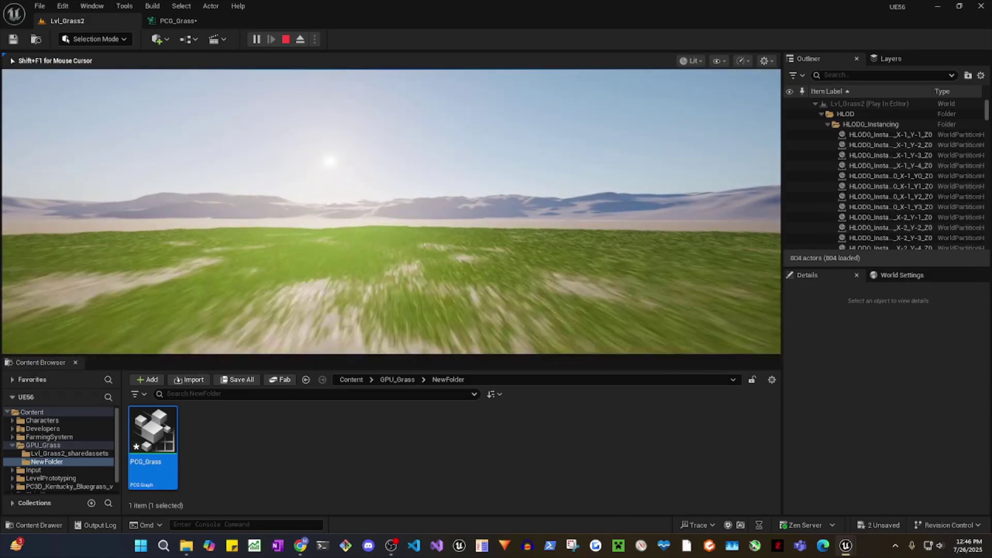
{"action": "key", "text": "Escape"}
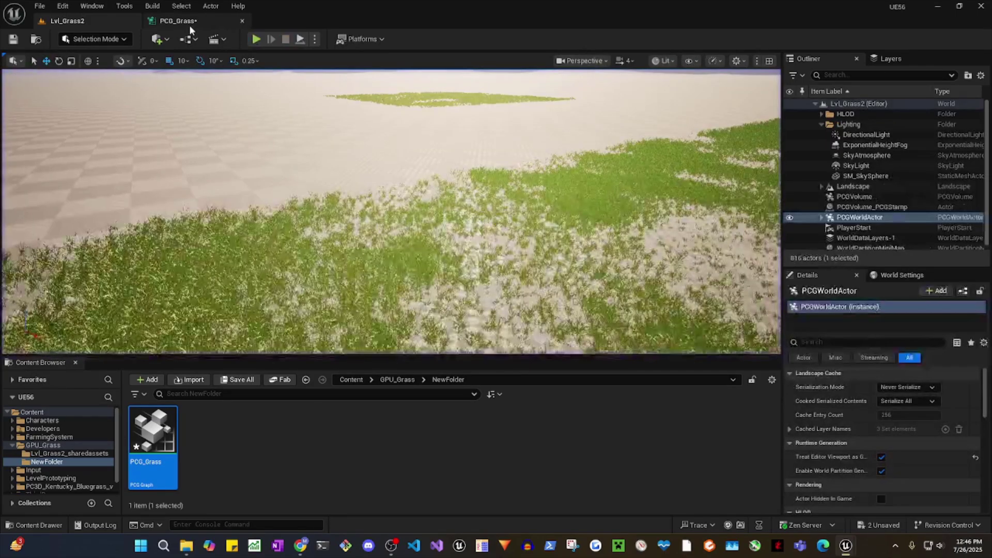
Step: Set the Point Generator node's Num Elements to 100000 and check the grass density in the level
{"action": "left_click", "coordinate": [189, 24]}
{"action": "left_click_drag", "start_coordinate": [298, 135], "coordinate": [405, 206]}
{"action": "right_click_drag", "start_coordinate": [518, 212], "coordinate": [445, 151]}
{"action": "left_click_drag", "start_coordinate": [416, 160], "coordinate": [443, 261]}
{"action": "left_click", "coordinate": [443, 265]}
{"action": "left_click", "coordinate": [883, 118]}
{"action": "key", "text": "Home"}
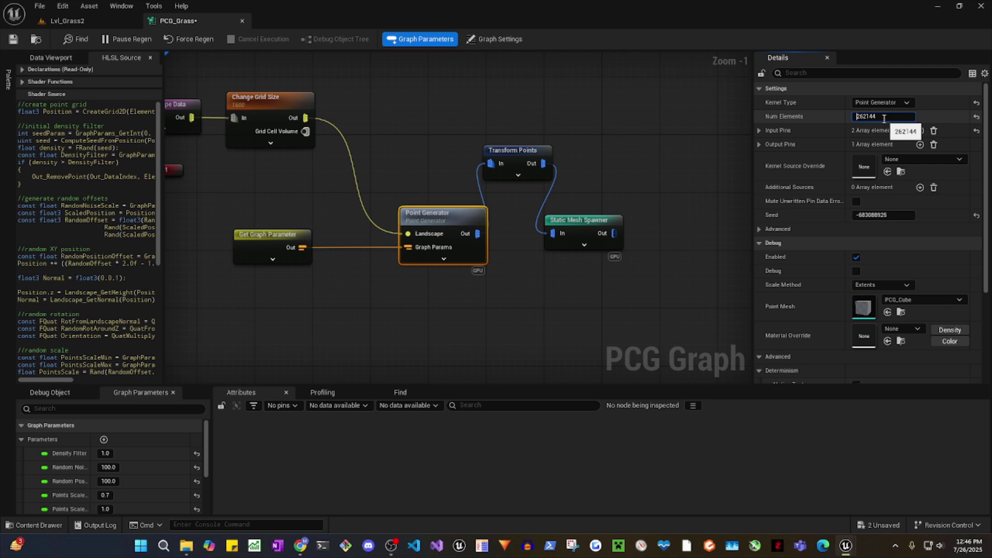
{"action": "key", "text": "shift+End"}
{"action": "type", "text": "10"}
{"action": "key", "text": "Return"}
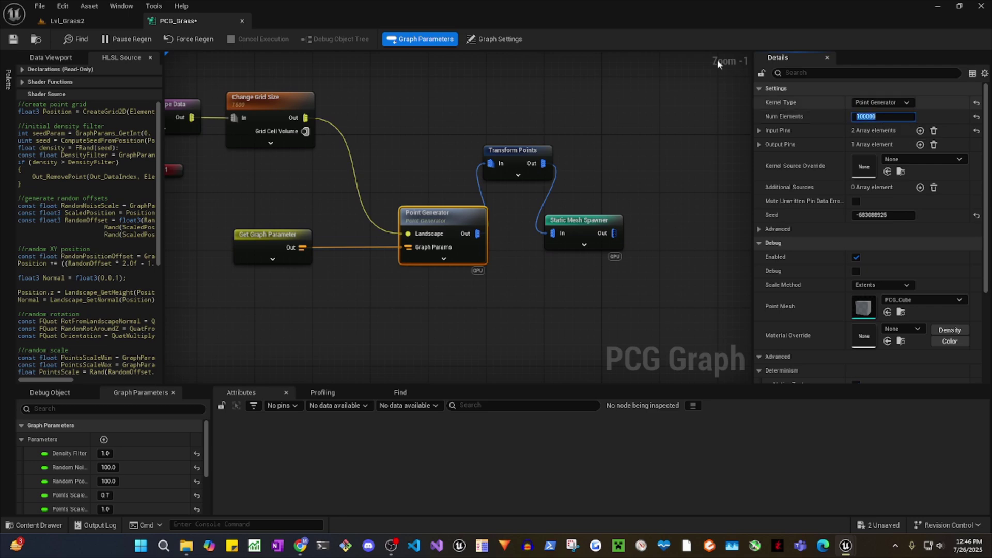
{"action": "left_click", "coordinate": [100, 19]}
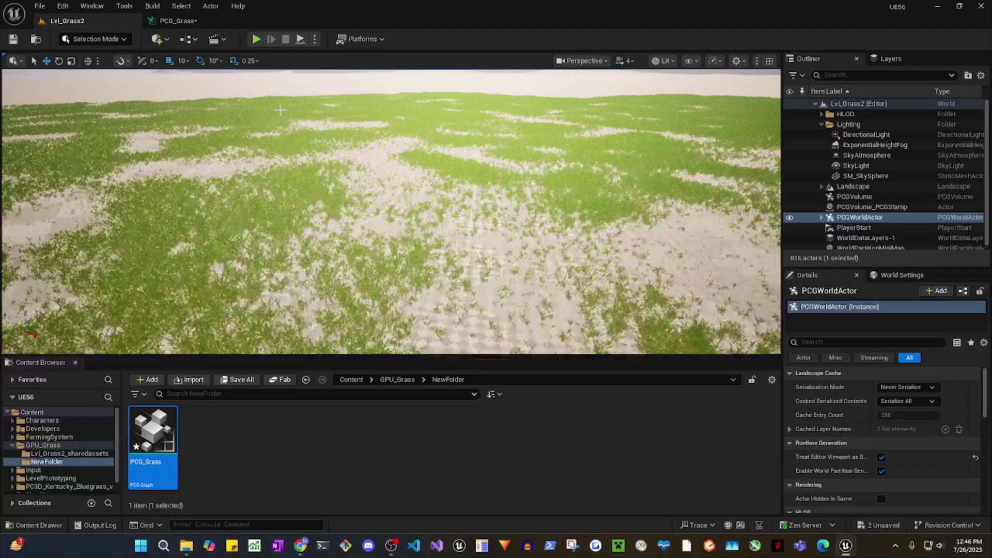
Step: Set the Point Generator's Num Elements to 50000 and view the grass coverage in the level
{"action": "left_click", "coordinate": [226, 24]}
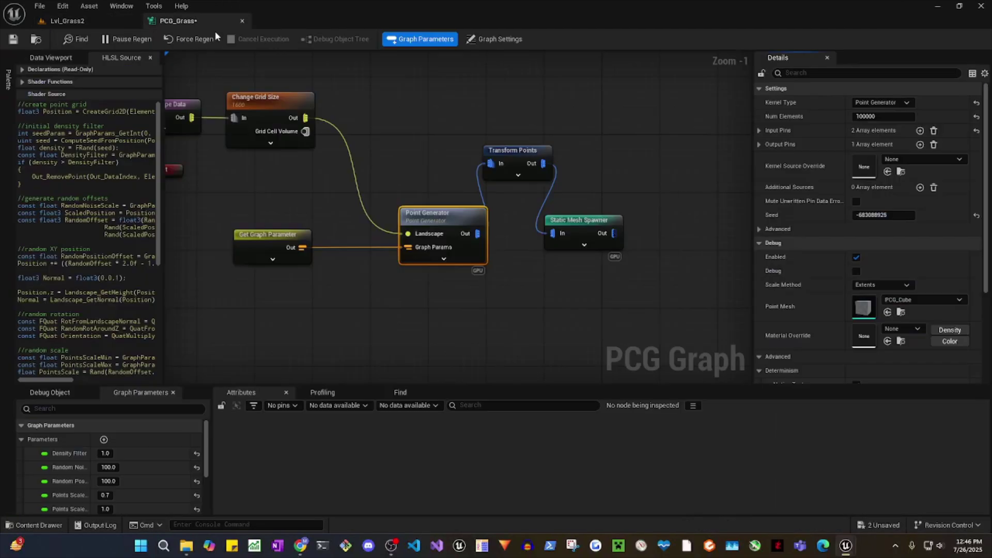
{"action": "left_click", "coordinate": [891, 113]}
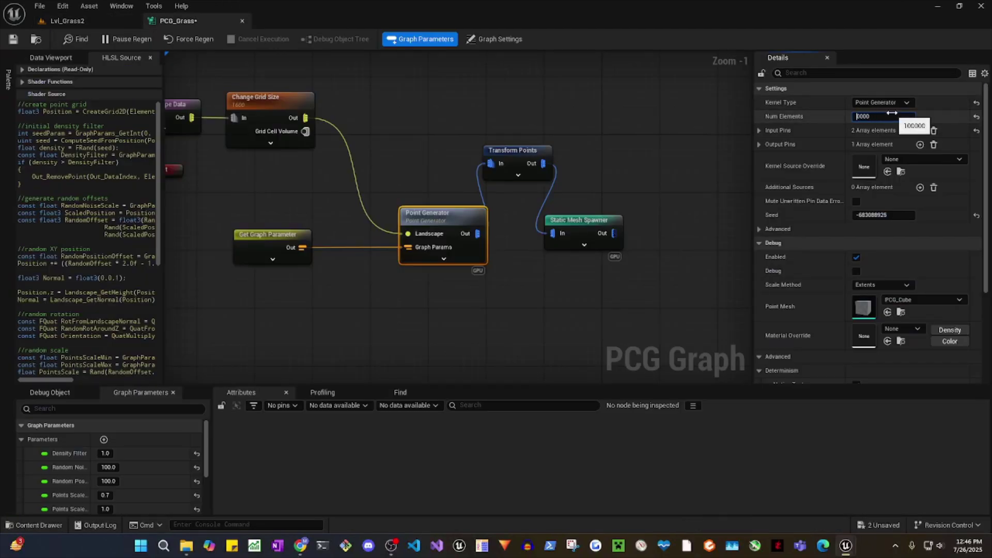
{"action": "left_click", "coordinate": [85, 23]}
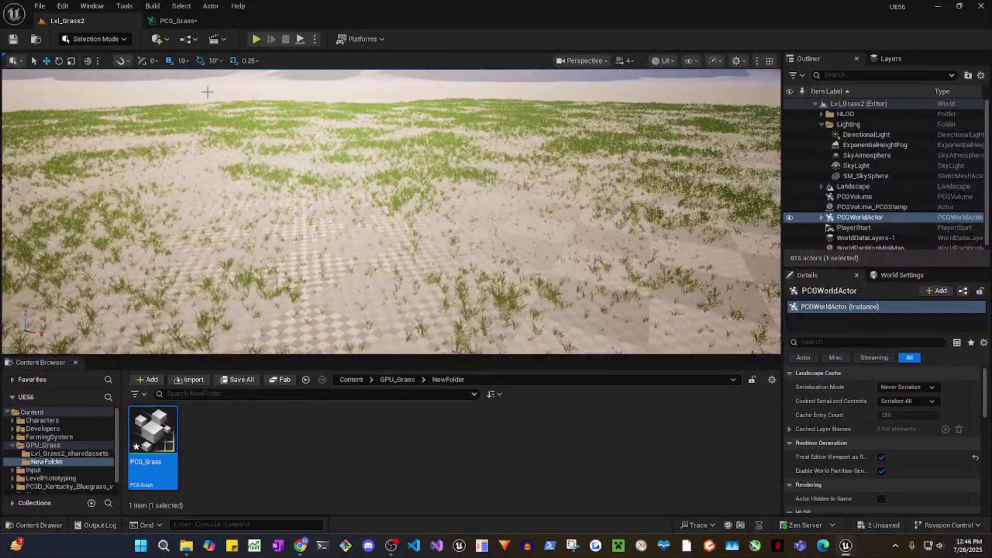
Step: Set the Point Generator's Num Elements to 200000 and view the denser grass in the level
{"action": "left_click", "coordinate": [177, 20]}
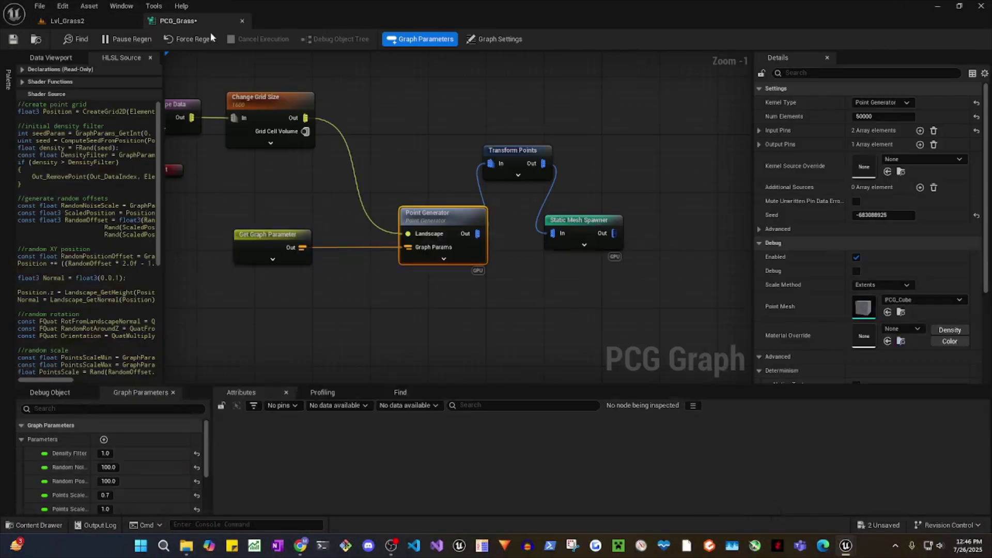
{"action": "left_click", "coordinate": [857, 116]}
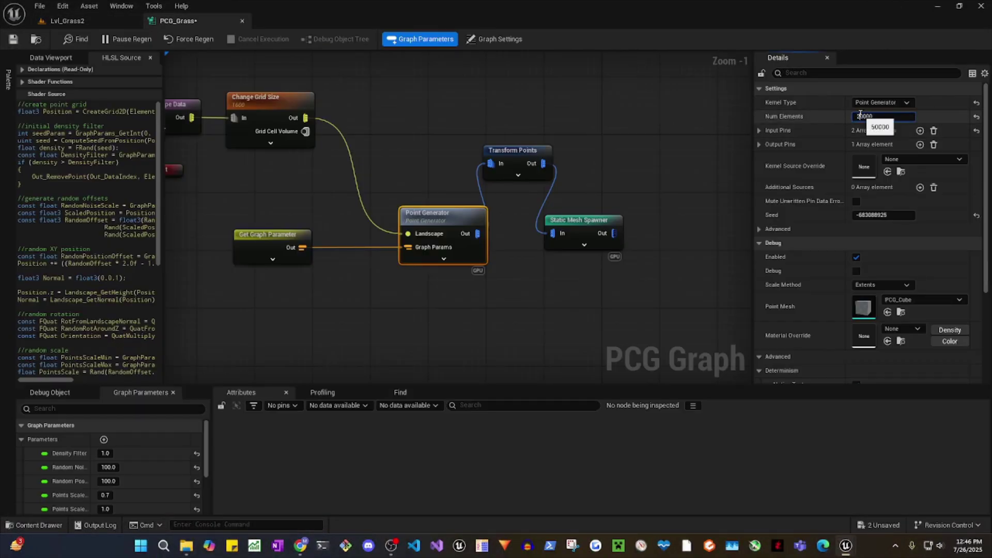
{"action": "key", "text": "Return"}
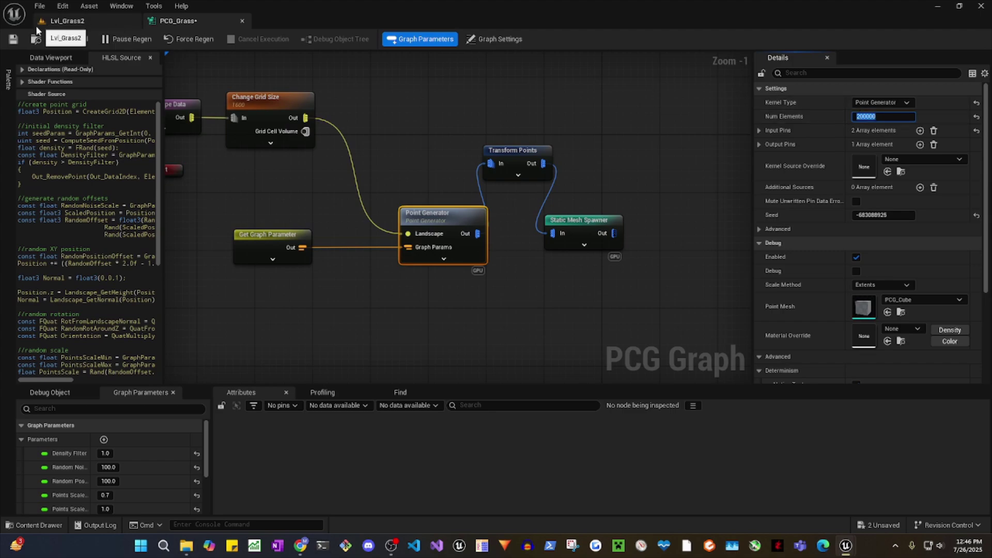
{"action": "left_click", "coordinate": [85, 21]}
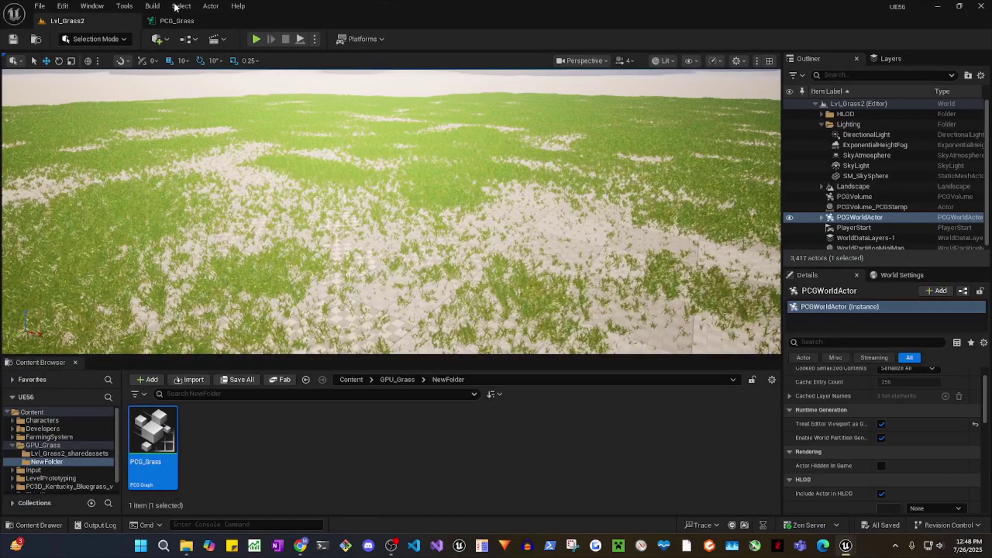
Step: Move the Input node in PCG_Grass to the empty area below the Get Graph Parameter node
{"action": "left_click", "coordinate": [180, 21]}
{"action": "right_click_drag", "start_coordinate": [402, 146], "coordinate": [510, 258]}
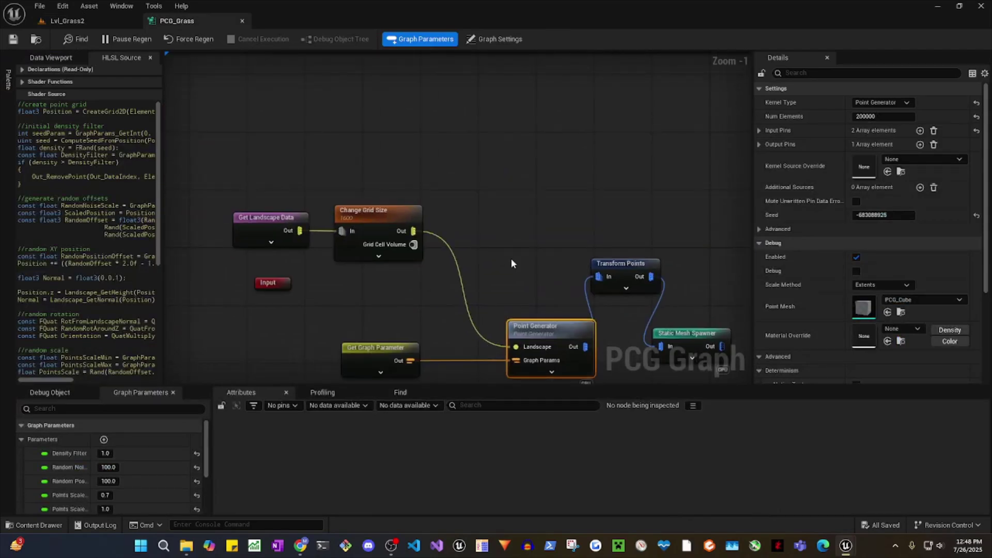
{"action": "right_click_drag", "start_coordinate": [420, 193], "coordinate": [446, 268]}
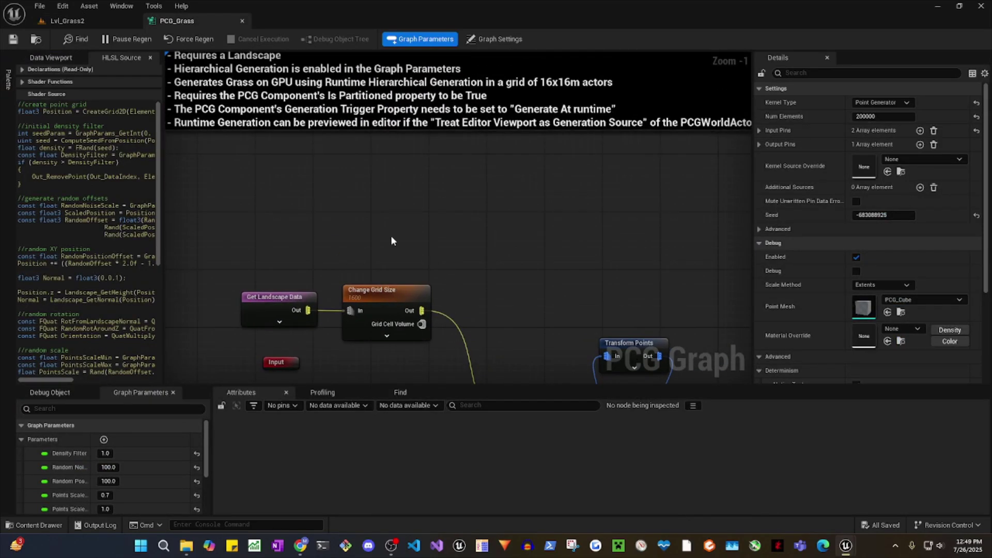
{"action": "right_click", "coordinate": [261, 196]}
{"action": "left_click", "coordinate": [258, 332]}
{"action": "right_click_drag", "start_coordinate": [313, 343], "coordinate": [350, 144]}
{"action": "left_click_drag", "start_coordinate": [316, 163], "coordinate": [298, 336]}
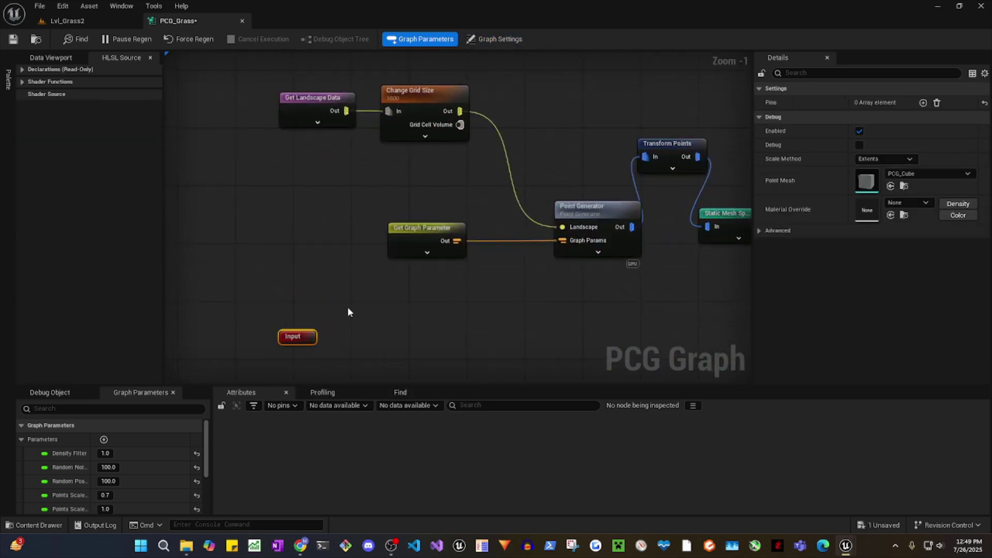
Step: Add two pins to the Input node and label the first one In
{"action": "left_click", "coordinate": [927, 103]}
{"action": "left_click", "coordinate": [927, 102]}
{"action": "left_click", "coordinate": [768, 117]}
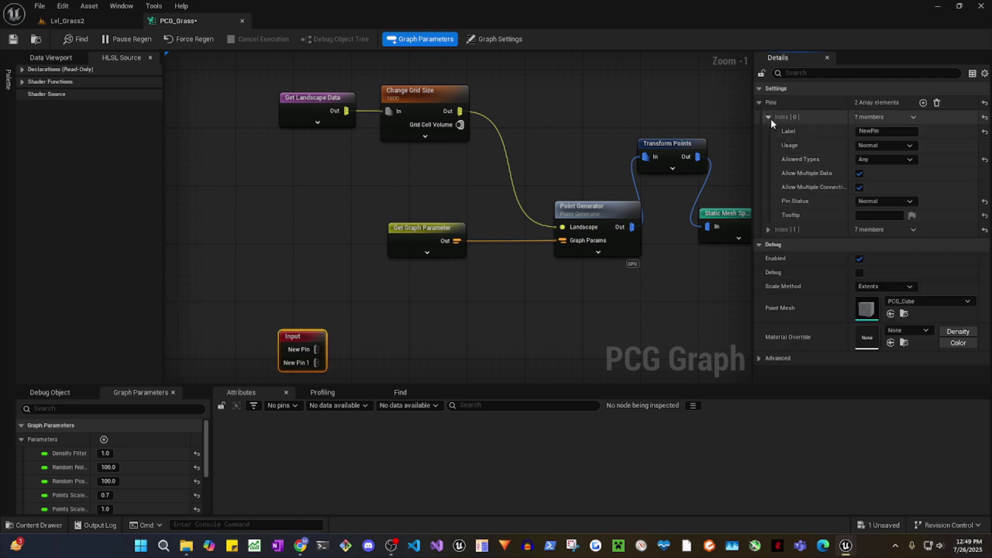
{"action": "left_click", "coordinate": [889, 130]}
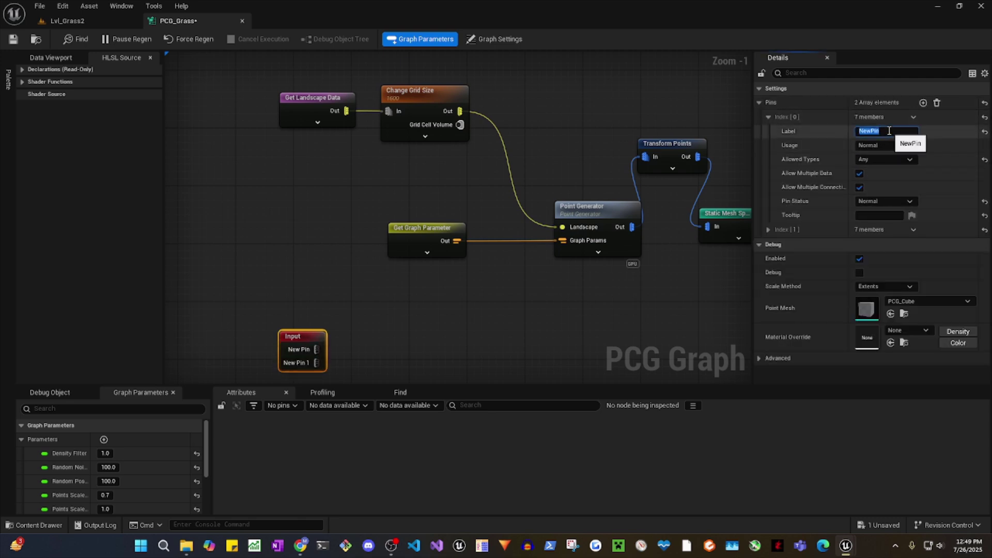
{"action": "type", "text": "In"}
{"action": "key", "text": "Return"}
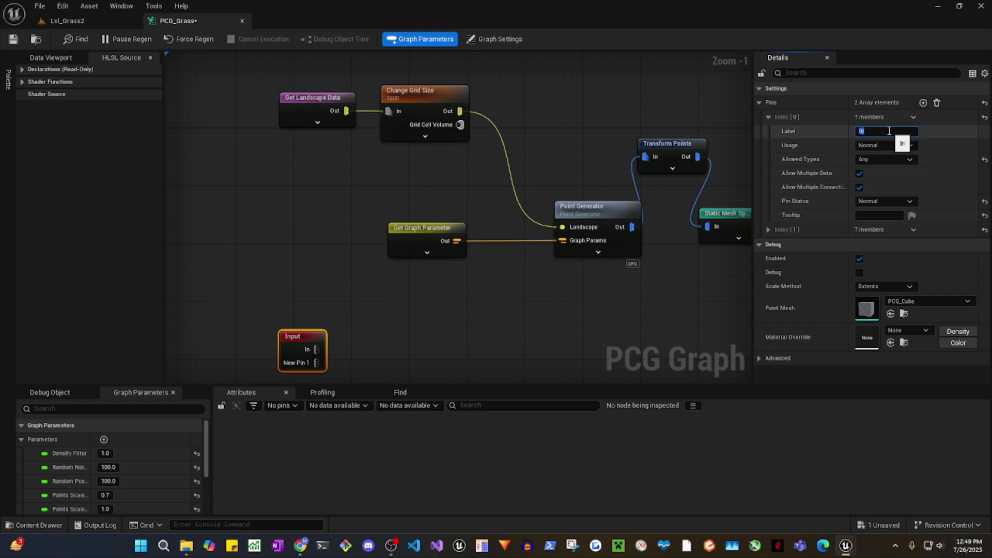
Step: Set the In pin's Allowed Types to Spatial and its Pin Status to Advanced
{"action": "left_click", "coordinate": [899, 162]}
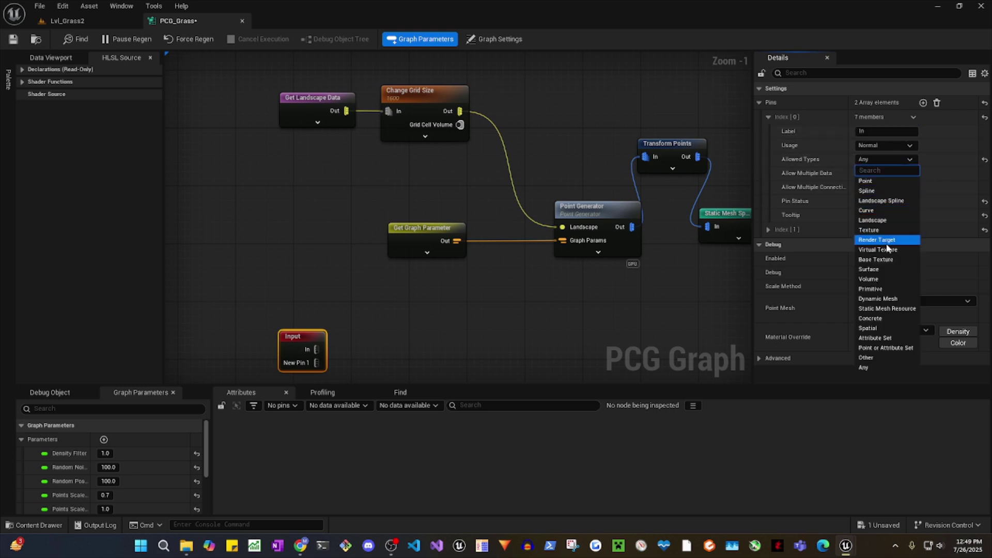
{"action": "left_click", "coordinate": [878, 327]}
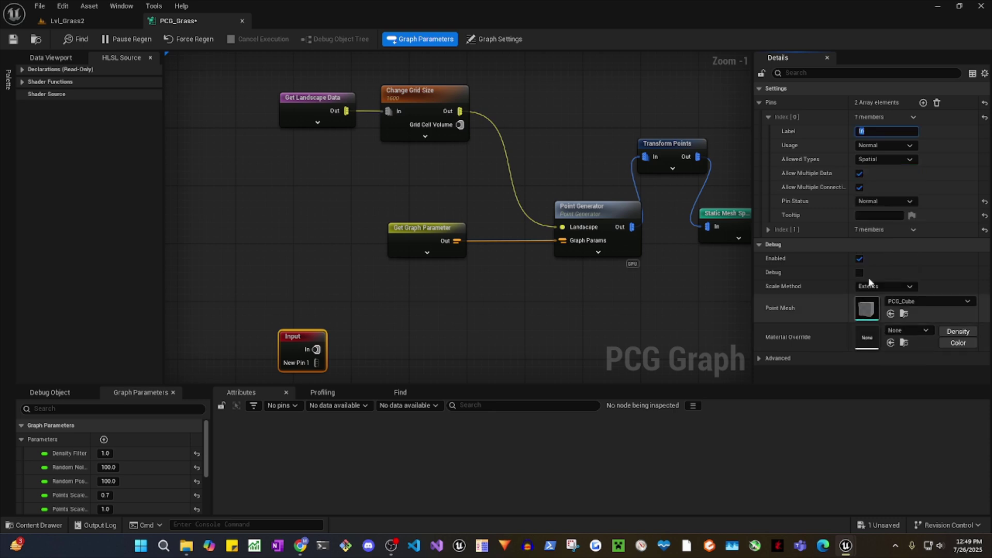
{"action": "left_click", "coordinate": [884, 201]}
{"action": "left_click", "coordinate": [886, 226]}
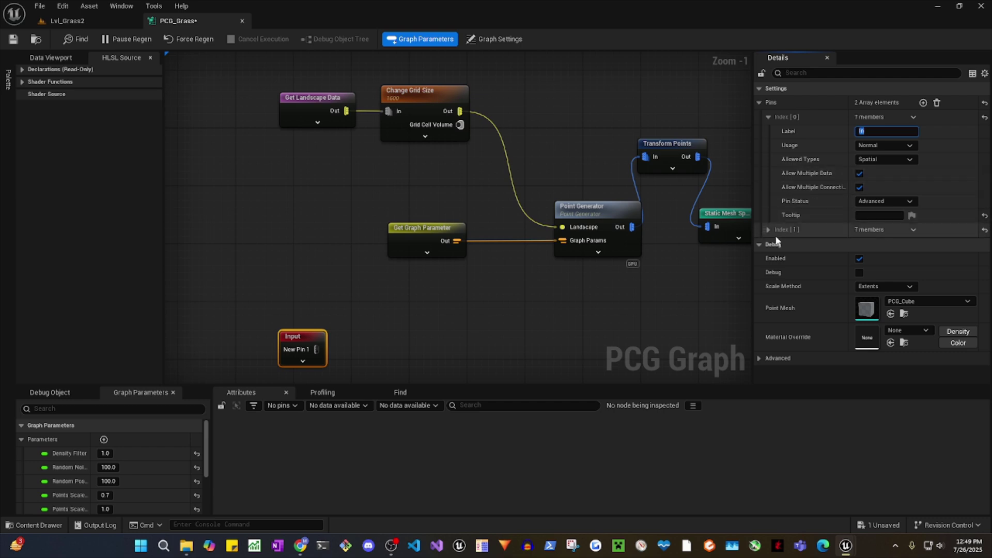
Step: Label the Input node's second pin Landscape and set its Allowed Types to Surface
{"action": "left_click", "coordinate": [769, 229]}
{"action": "left_click", "coordinate": [882, 244]}
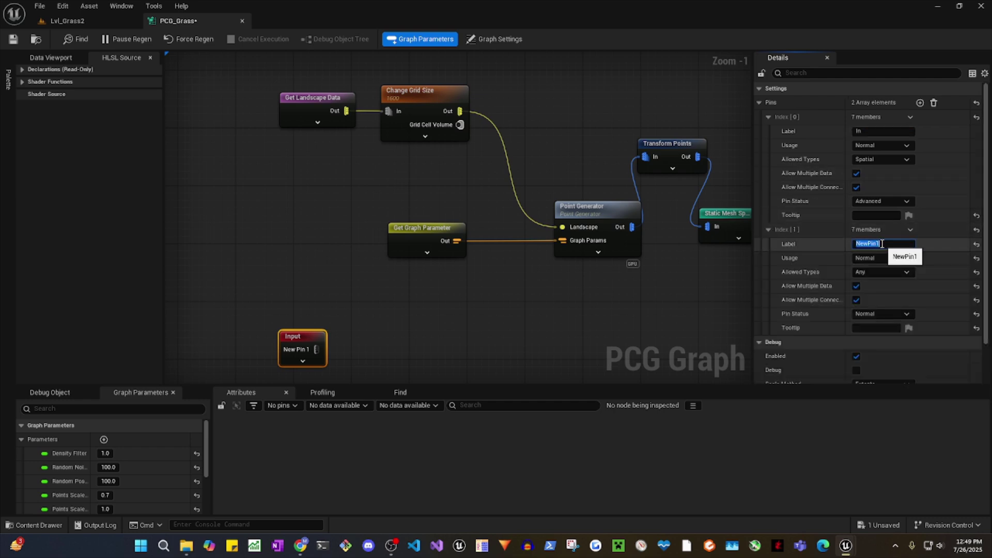
{"action": "type", "text": "Landscape"}
{"action": "key", "text": "Return"}
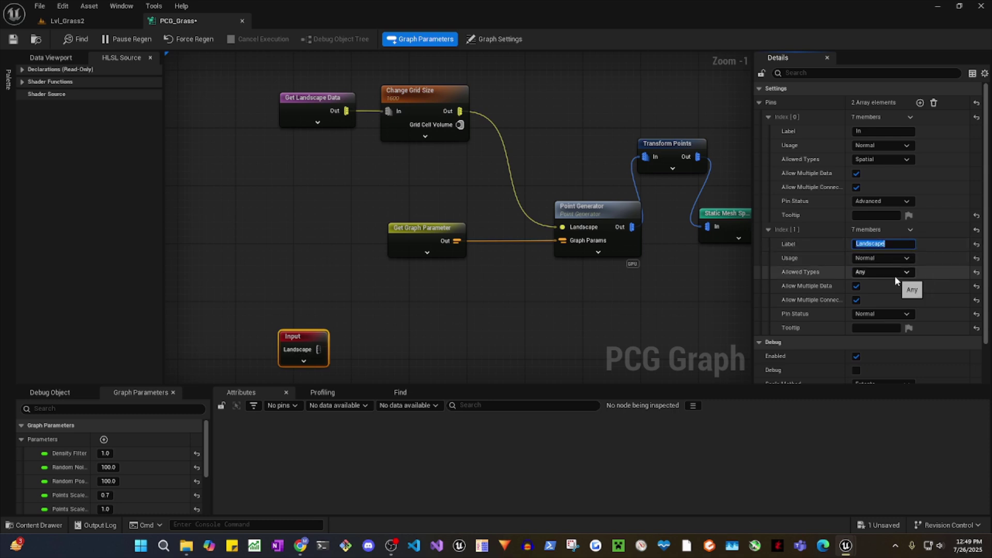
{"action": "left_click", "coordinate": [894, 272]}
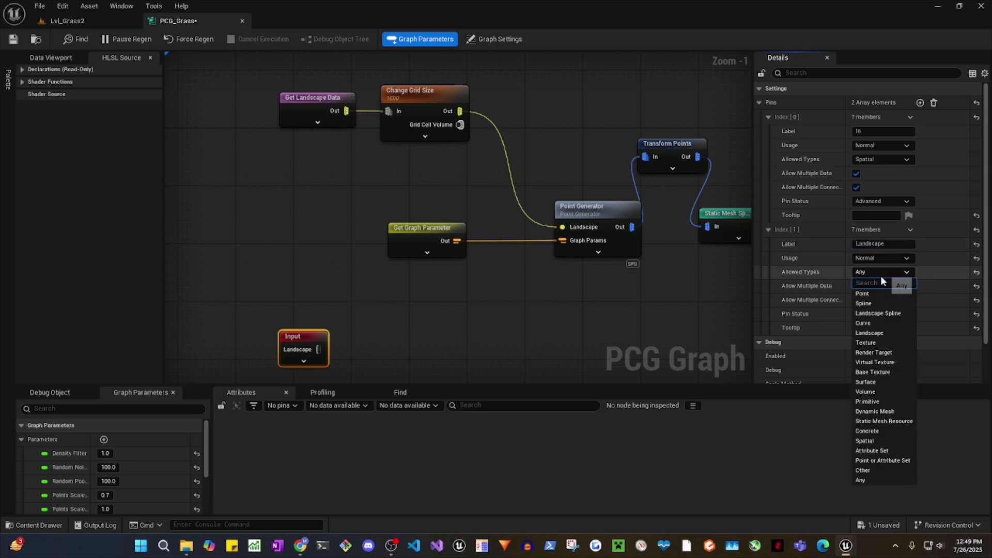
{"action": "left_click", "coordinate": [872, 382]}
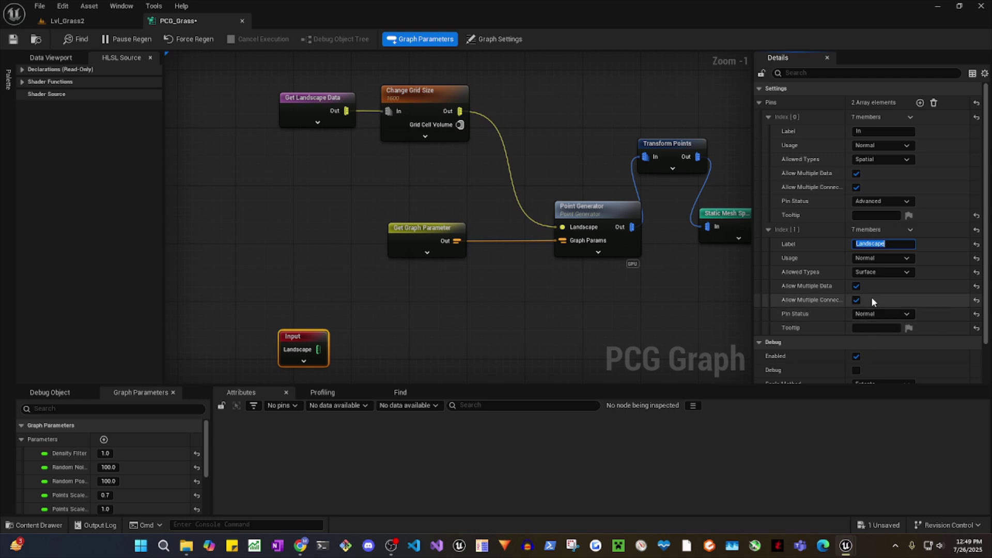
Step: Turn off Allow Multiple Data for the Landscape pin and set its Pin Status to Advanced
{"action": "left_click", "coordinate": [857, 286]}
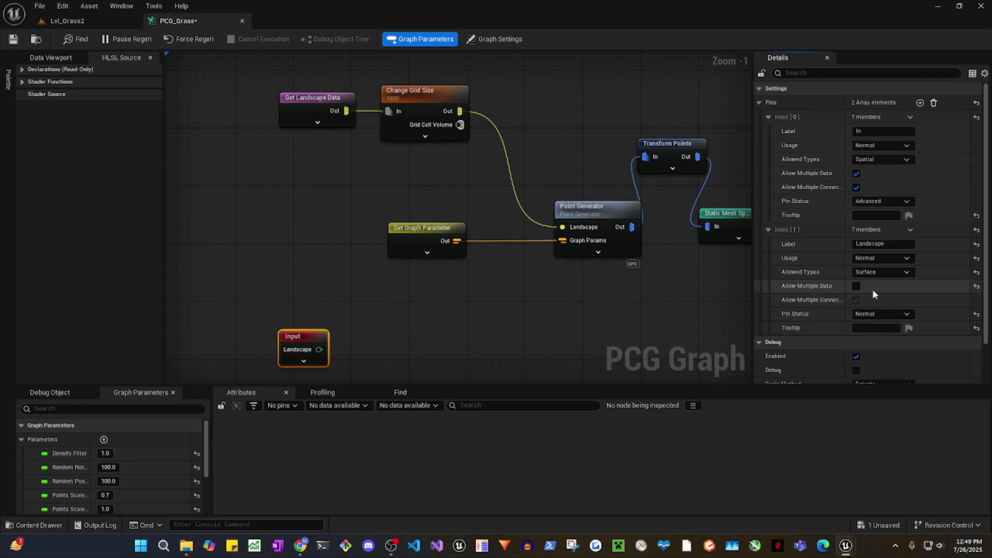
{"action": "left_click", "coordinate": [890, 313]}
{"action": "left_click", "coordinate": [881, 344]}
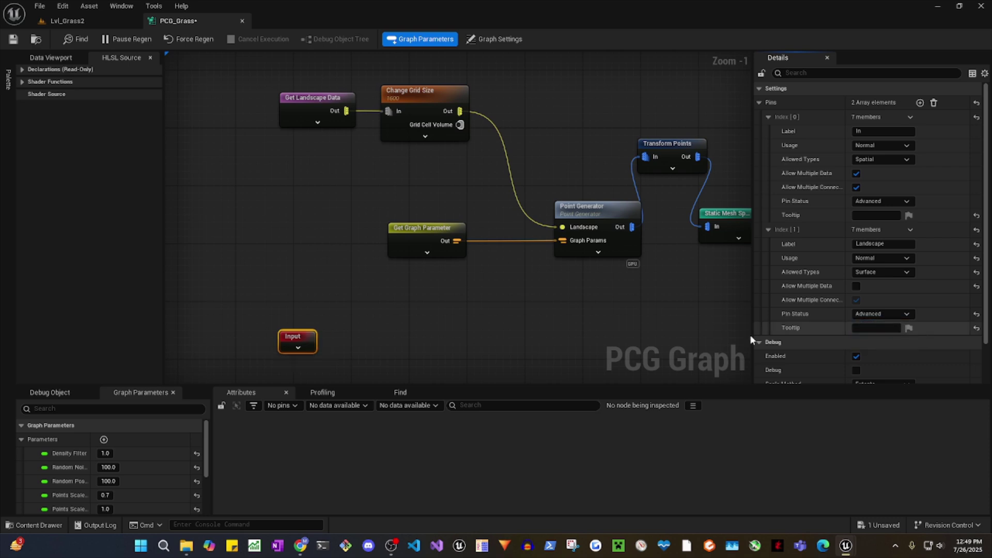
Step: Expand the Input node to show its advanced pins and save the graph
{"action": "left_click", "coordinate": [297, 348]}
{"action": "right_click_drag", "start_coordinate": [346, 330], "coordinate": [362, 257]}
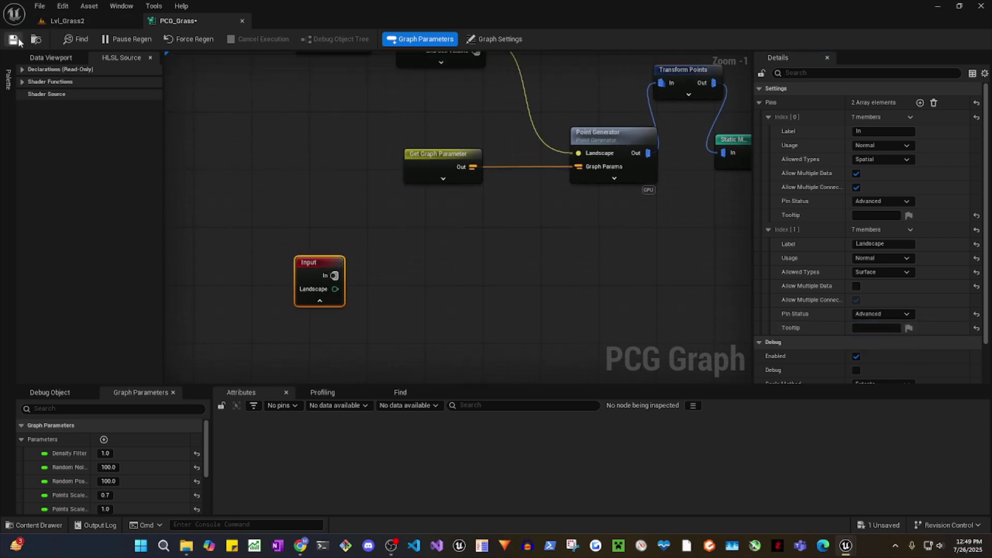
{"action": "left_click", "coordinate": [13, 39]}
Step: Duplicate the Change Grid Size node beside the Input node and connect the Input's In pin to it
{"action": "right_click_drag", "start_coordinate": [399, 264], "coordinate": [402, 324]}
{"action": "left_click", "coordinate": [439, 103]}
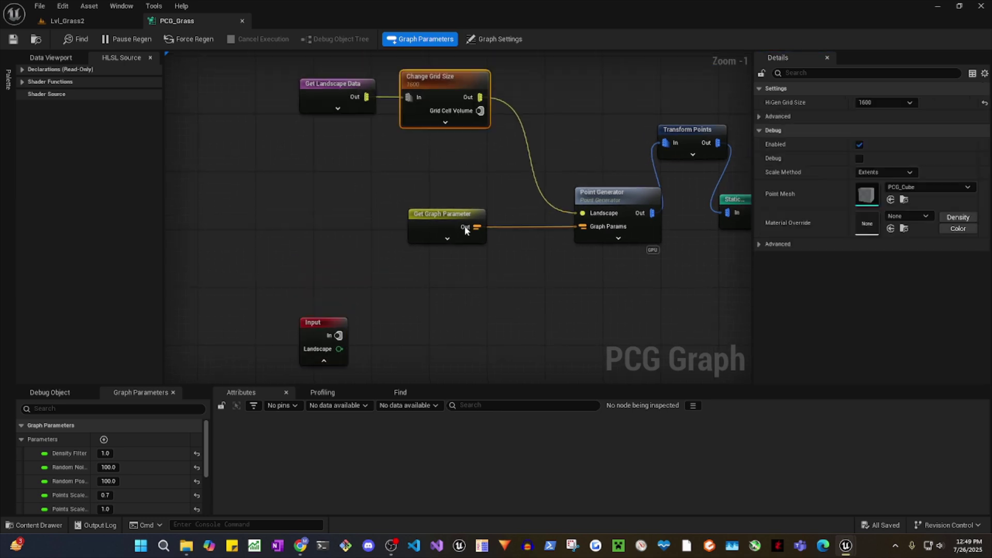
{"action": "right_click_drag", "start_coordinate": [460, 302], "coordinate": [468, 251]}
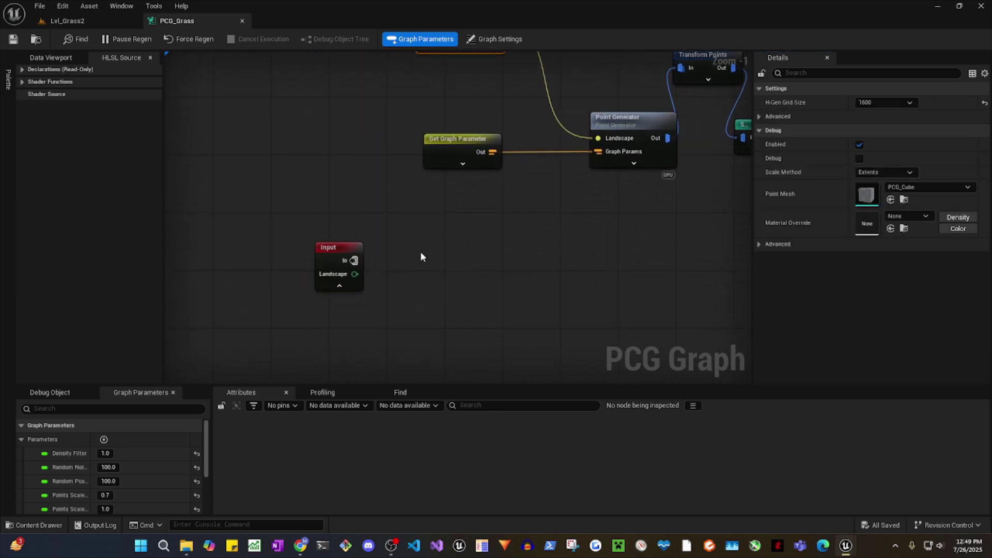
{"action": "key", "text": "ctrl+v"}
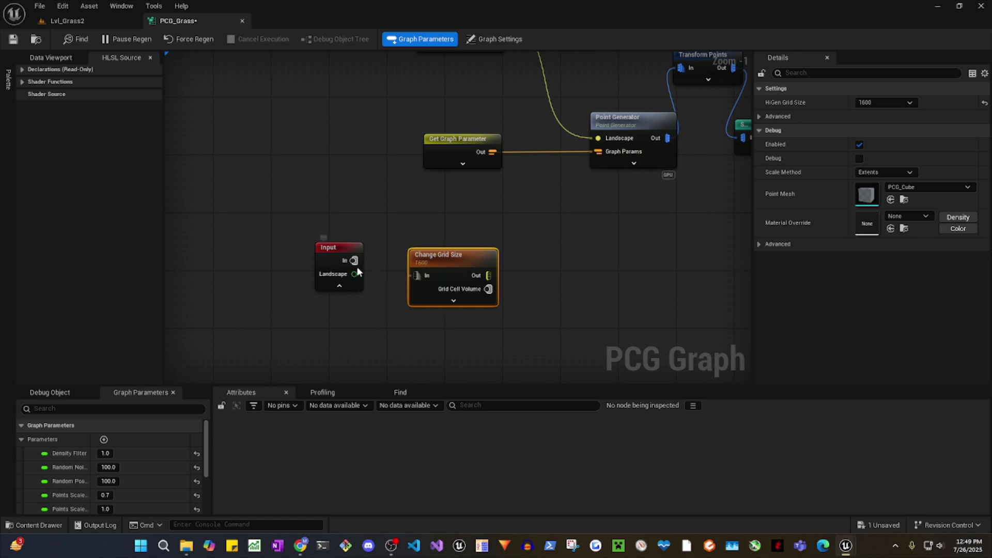
{"action": "left_click_drag", "start_coordinate": [355, 262], "coordinate": [443, 258]}
Step: Add a Surface Sampler, connecting the duplicated Change Grid Size output to Bounding Shape and the Input's Landscape pin to Surface
{"action": "right_click_drag", "start_coordinate": [429, 244], "coordinate": [457, 289]}
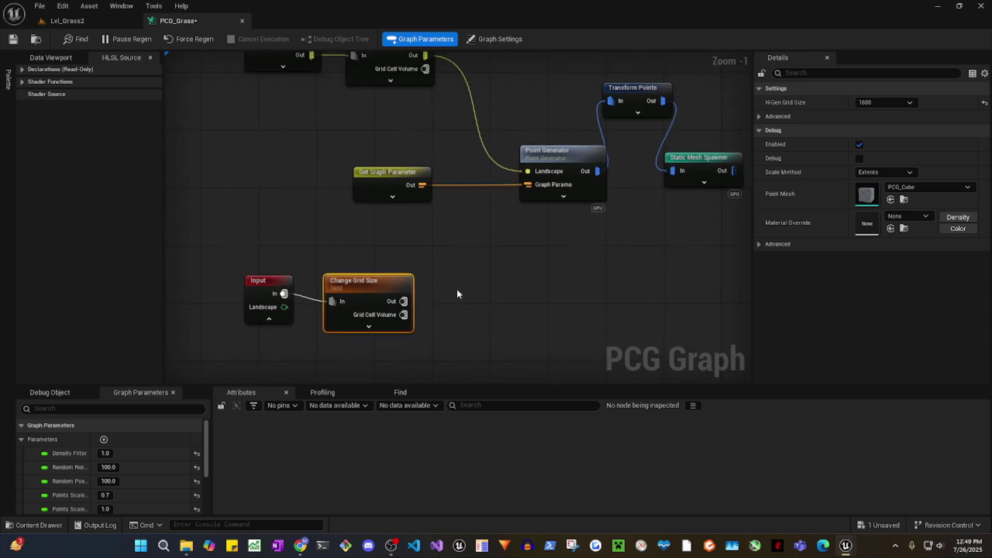
{"action": "right_click", "coordinate": [456, 303]}
{"action": "type", "text": "surfac"}
{"action": "key", "text": "Return"}
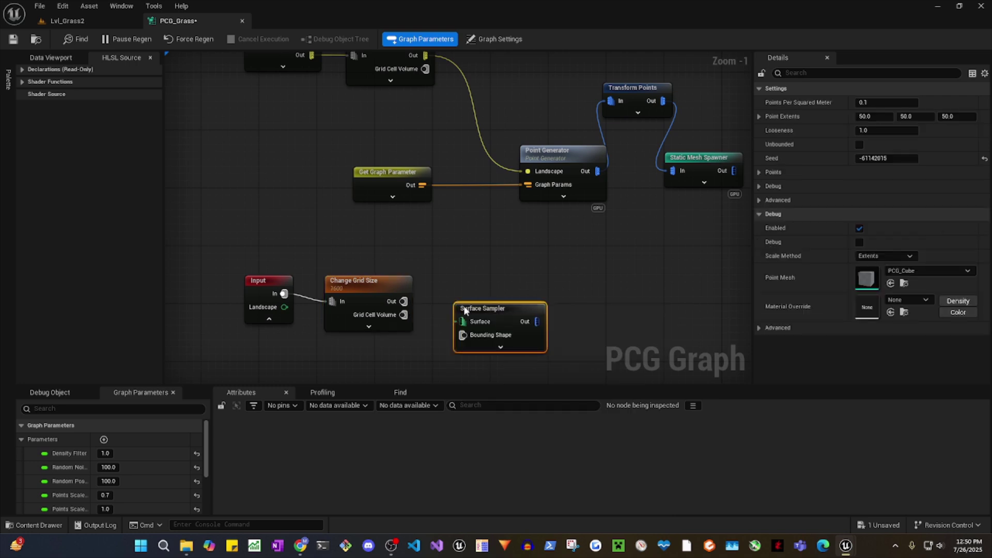
{"action": "left_click_drag", "start_coordinate": [404, 301], "coordinate": [491, 283]}
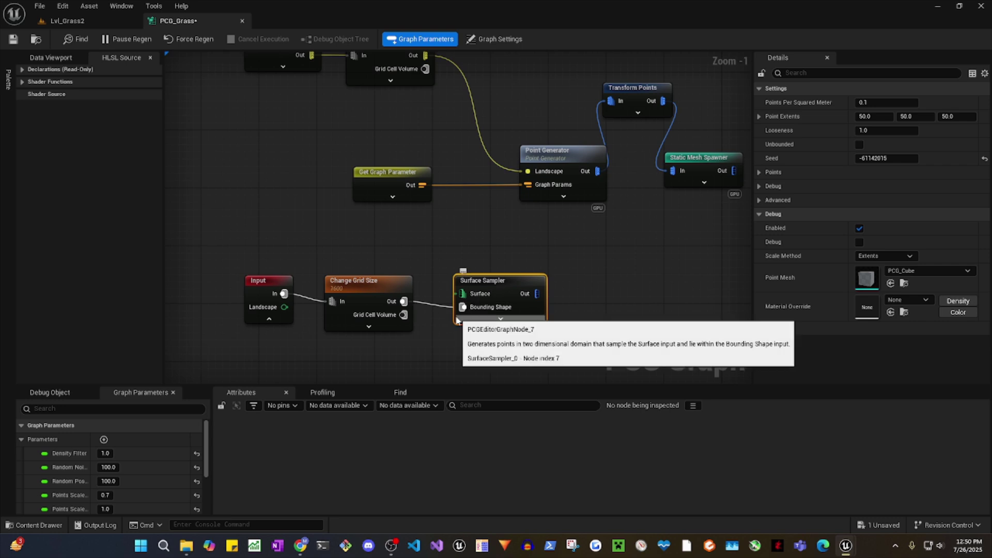
{"action": "left_click_drag", "start_coordinate": [285, 307], "coordinate": [464, 293]}
Step: Set the Surface Sampler's Points Per Squared Meter to 0.3 and its Point Extents to 10 on all three axes
{"action": "right_click_drag", "start_coordinate": [599, 312], "coordinate": [532, 307]}
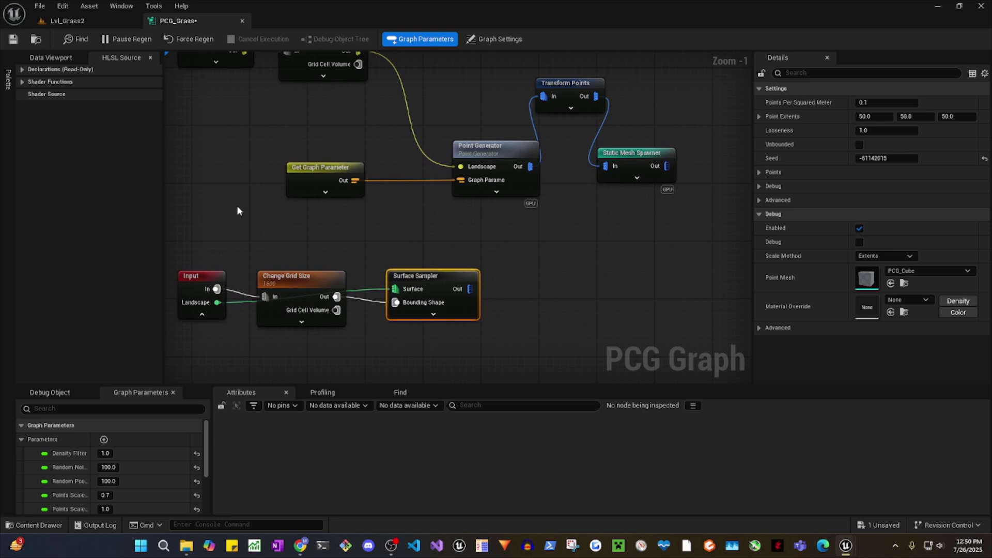
{"action": "left_click", "coordinate": [886, 103]}
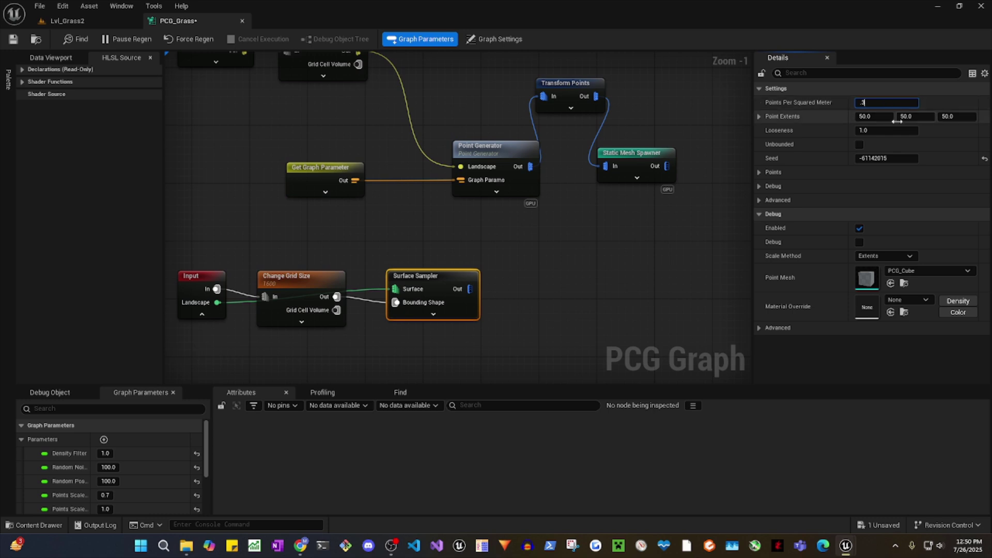
{"action": "left_click", "coordinate": [882, 116]}
{"action": "type", "text": "10"}
{"action": "key", "text": "Return"}
{"action": "left_click", "coordinate": [925, 116]}
{"action": "type", "text": "10"}
{"action": "left_click", "coordinate": [958, 117]}
{"action": "type", "text": "10"}
{"action": "left_click", "coordinate": [888, 130]}
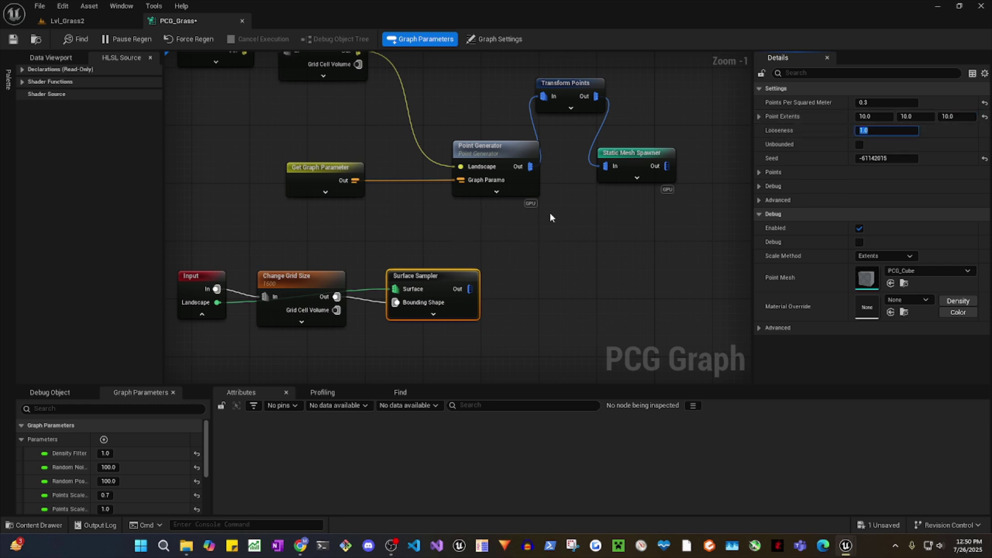
Step: Disconnect the Static Mesh Spawner from Transform Points, then enable Debug on the Surface Sampler and check its points in the level
{"action": "right_click_drag", "start_coordinate": [597, 171], "coordinate": [594, 191]}
{"action": "left_click", "coordinate": [601, 185], "text": "alt"}
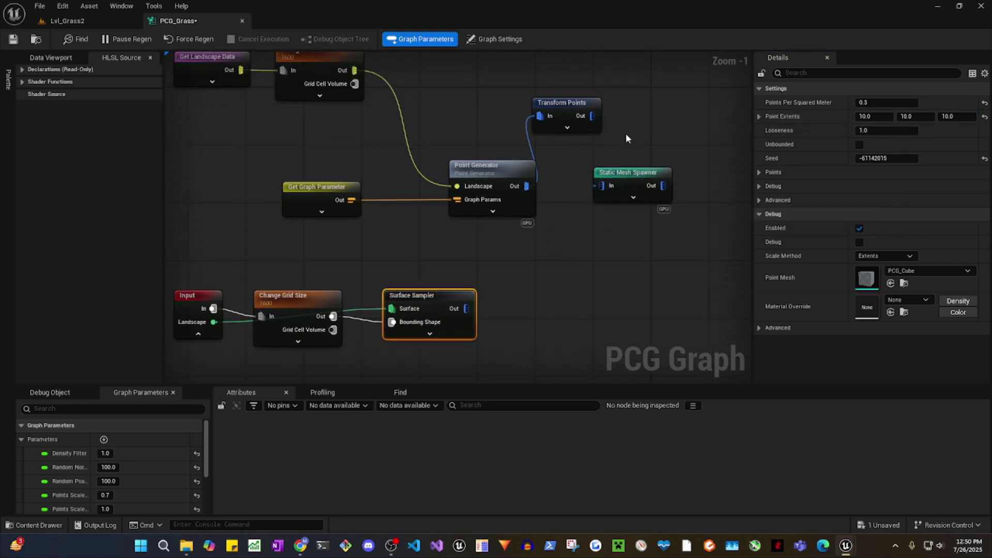
{"action": "left_click", "coordinate": [647, 200]}
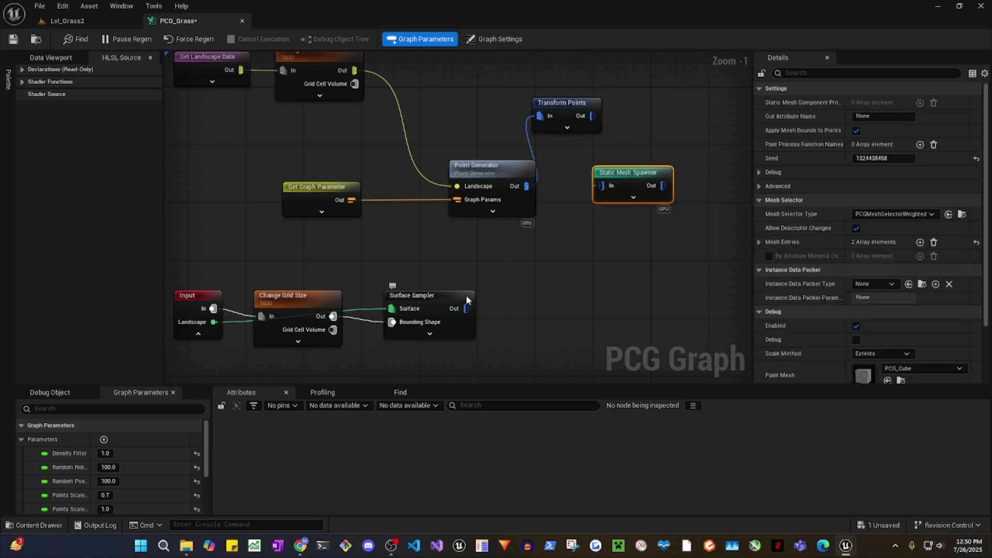
{"action": "left_click", "coordinate": [99, 20]}
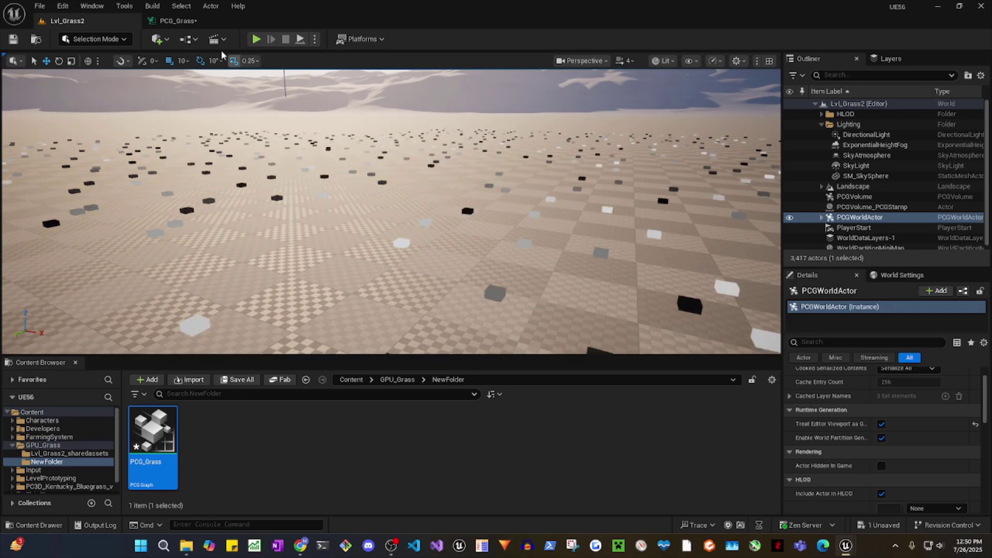
{"action": "left_click", "coordinate": [175, 21]}
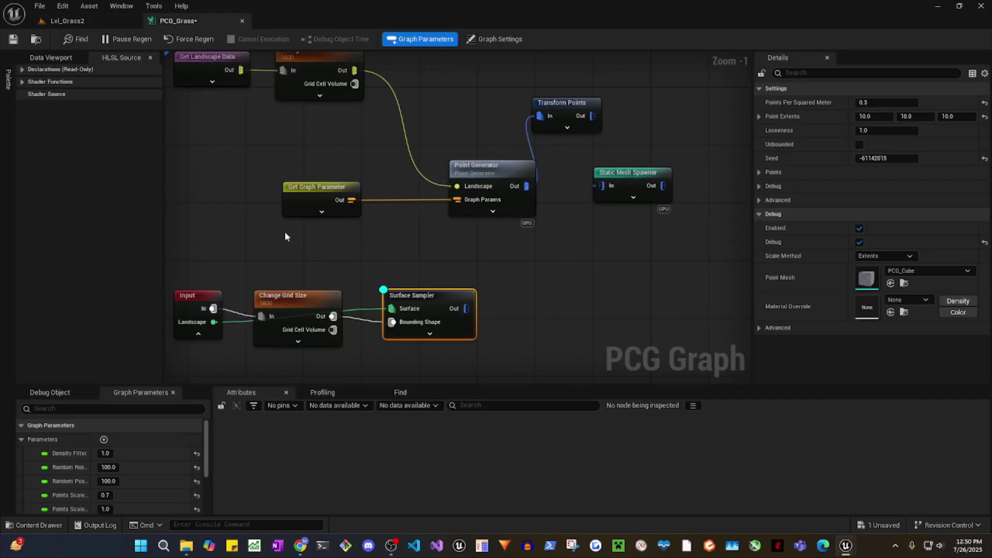
Step: Add a Filter Attribute Elements node and connect the Surface Sampler's output to its In pin
{"action": "right_click", "coordinate": [521, 314]}
{"action": "type", "text": "fi"}
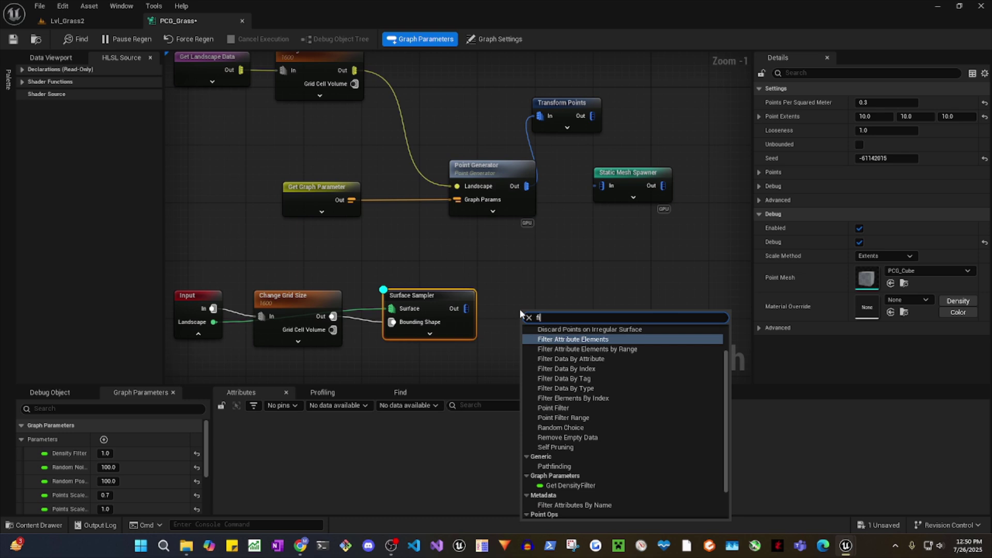
{"action": "type", "text": "lter attr"}
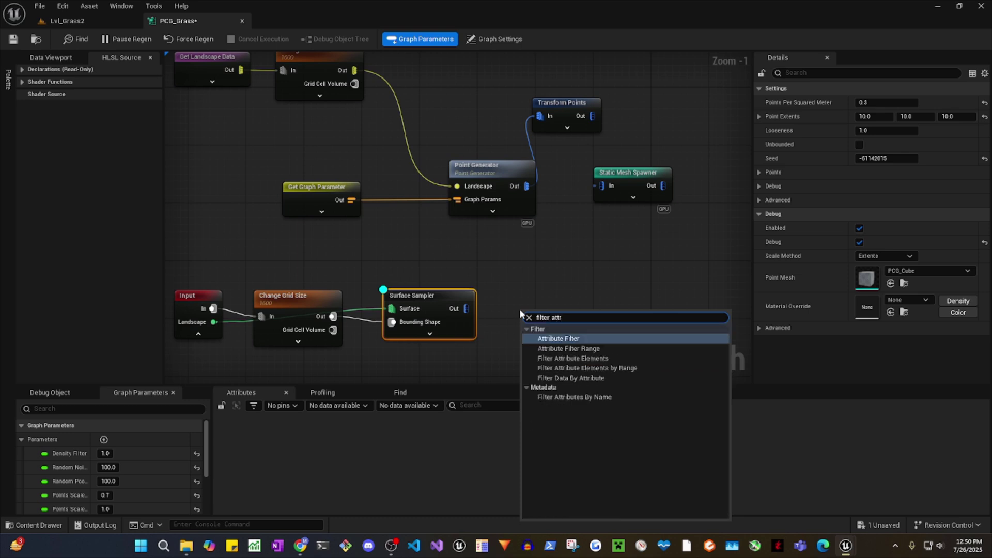
{"action": "key", "text": "Return"}
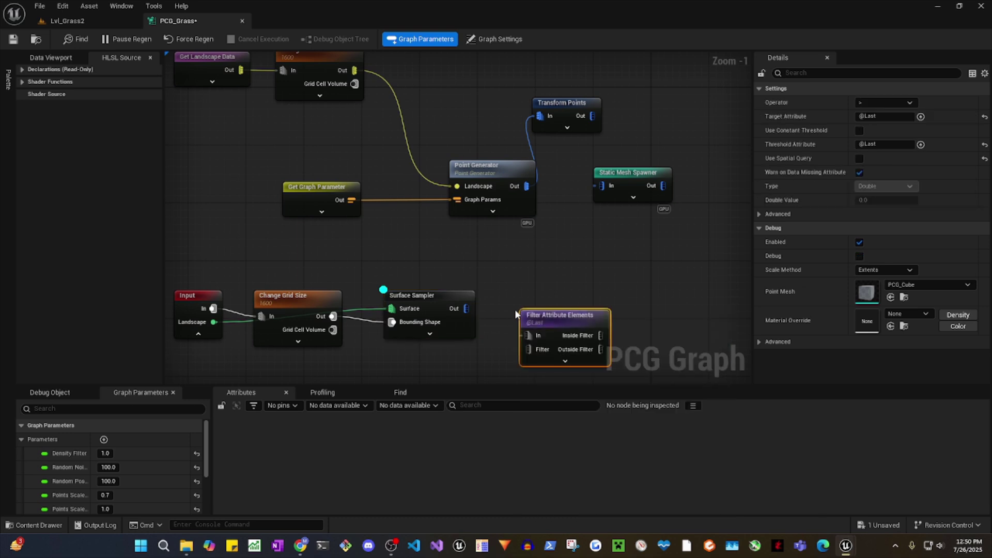
{"action": "left_click_drag", "start_coordinate": [466, 308], "coordinate": [529, 295]}
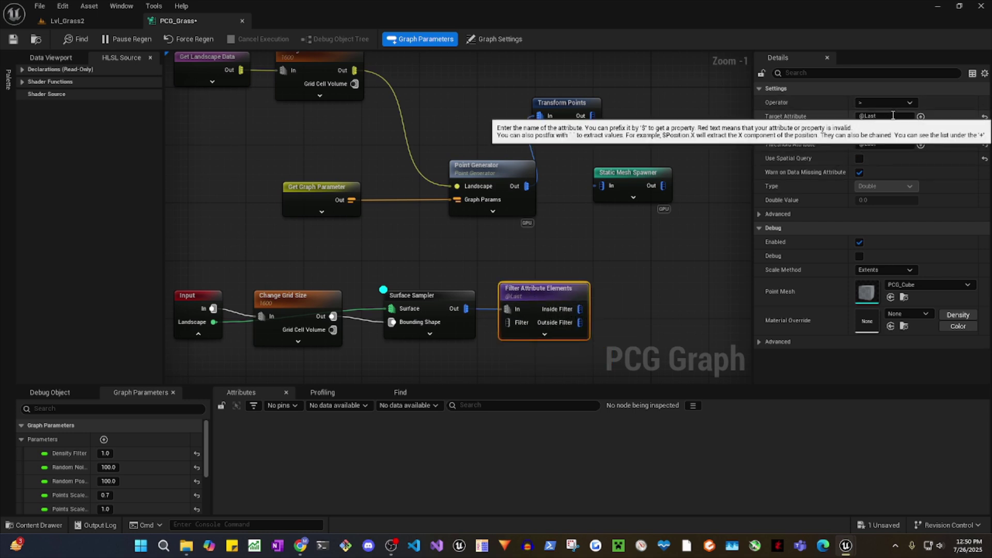
{"action": "left_click", "coordinate": [893, 115]}
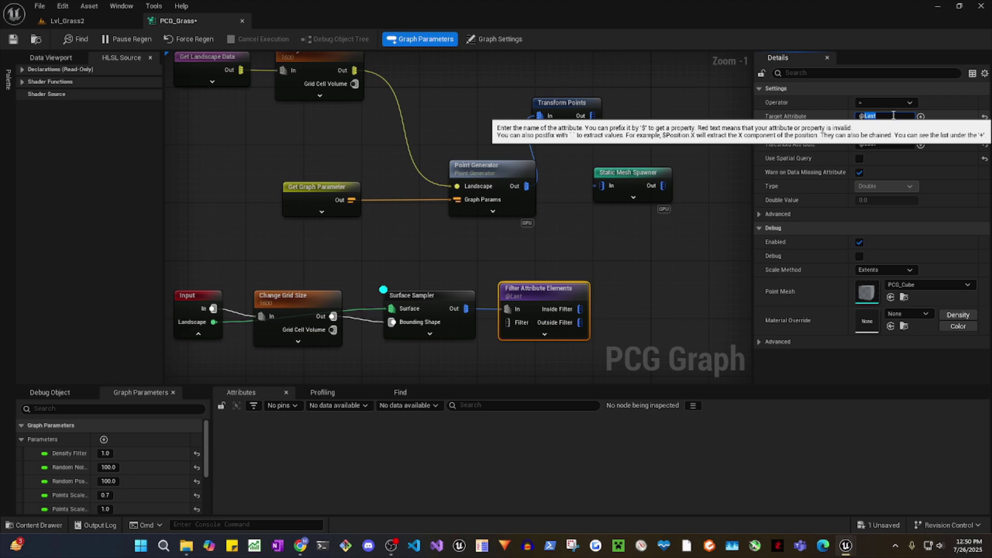
Step: Select the Landscape in the Lvl_Grass2 level and set its Landscape Material to M_Land
{"action": "left_click", "coordinate": [100, 19]}
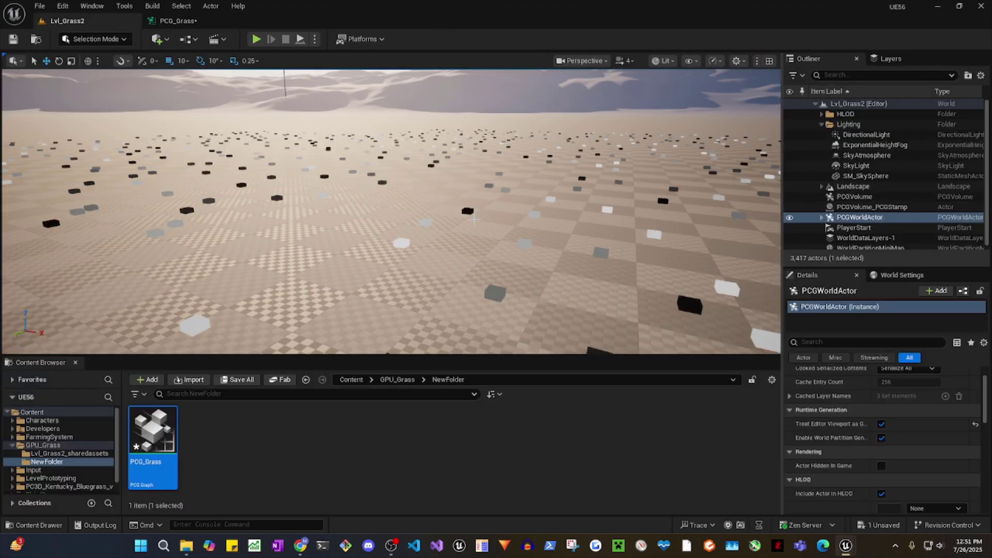
{"action": "left_click", "coordinate": [734, 227]}
{"action": "left_click", "coordinate": [859, 113]}
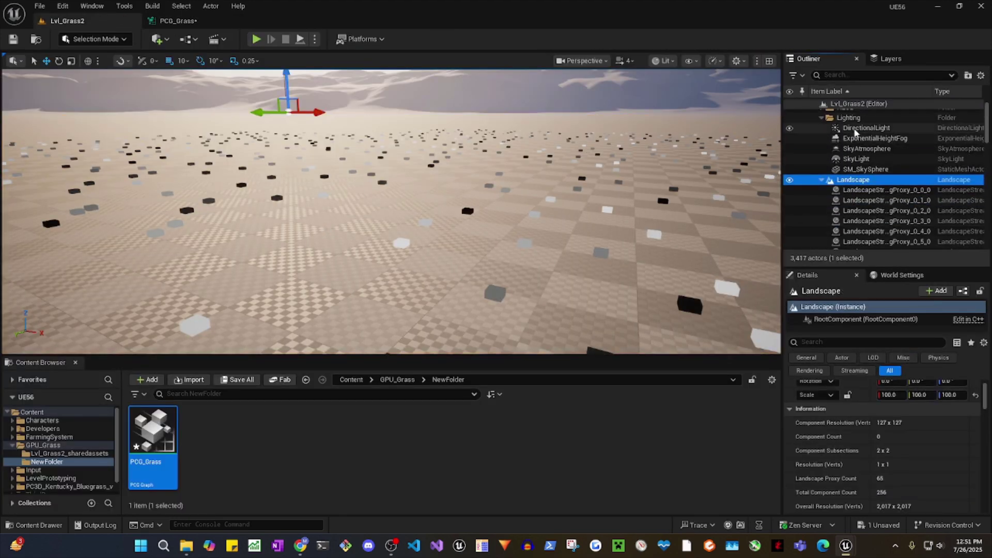
{"action": "scroll", "coordinate": [932, 442], "scroll_direction": "down", "scroll_amount": 3}
{"action": "scroll", "coordinate": [933, 442], "scroll_direction": "down", "scroll_amount": 5}
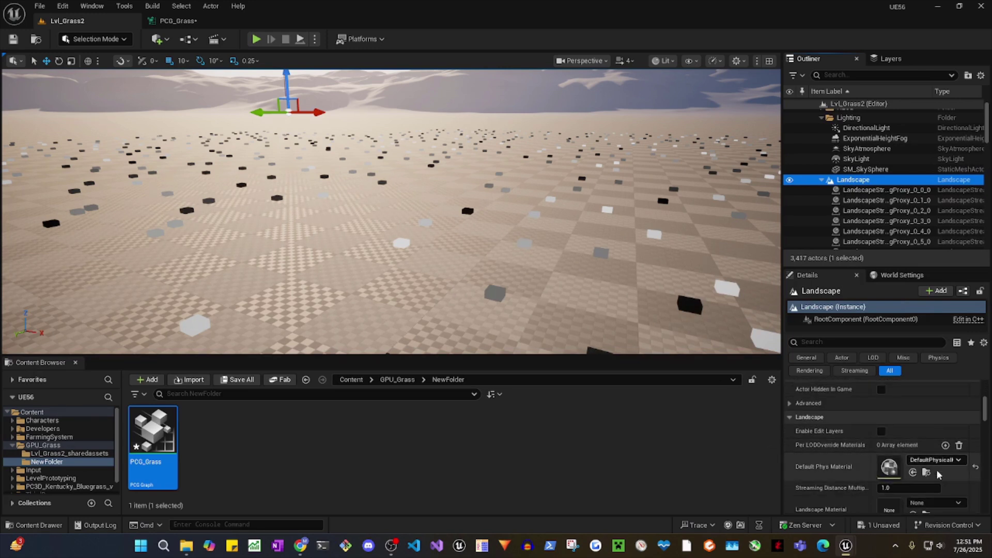
{"action": "left_click", "coordinate": [943, 454]}
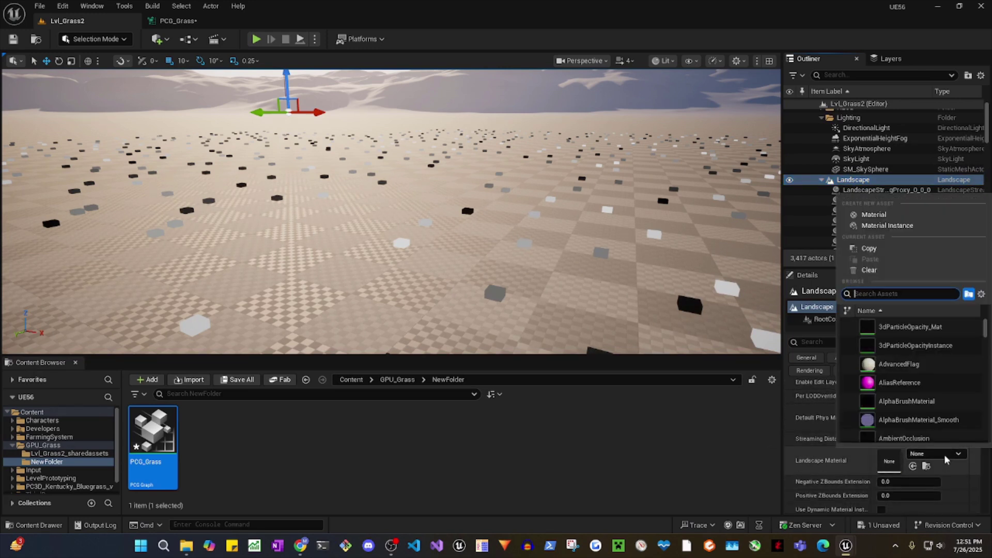
{"action": "type", "text": "M_"}
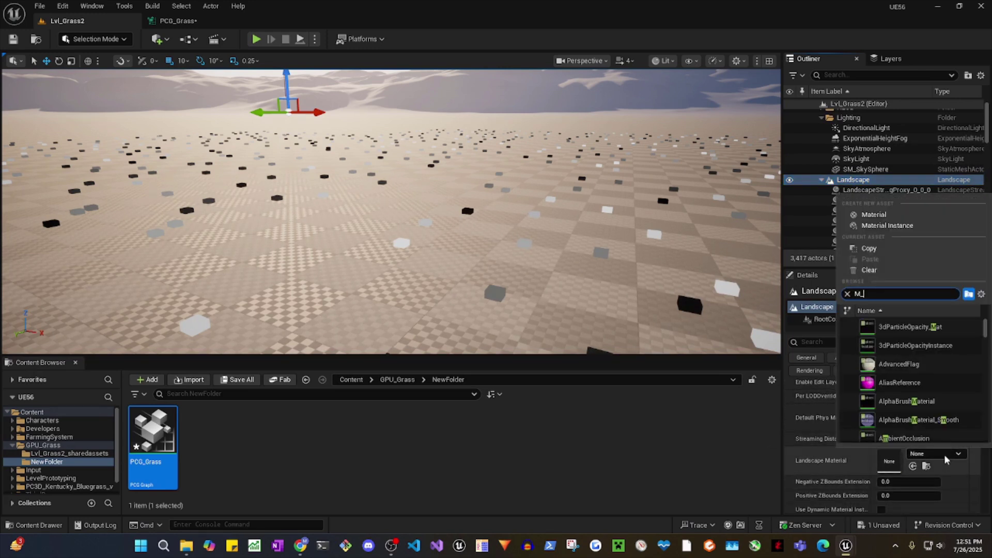
{"action": "type", "text": "land"}
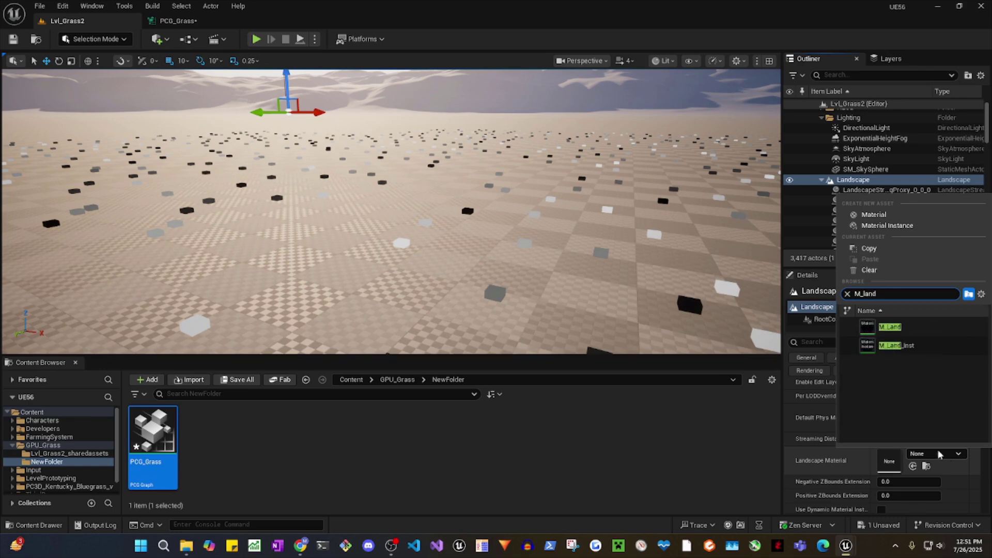
{"action": "left_click", "coordinate": [903, 326]}
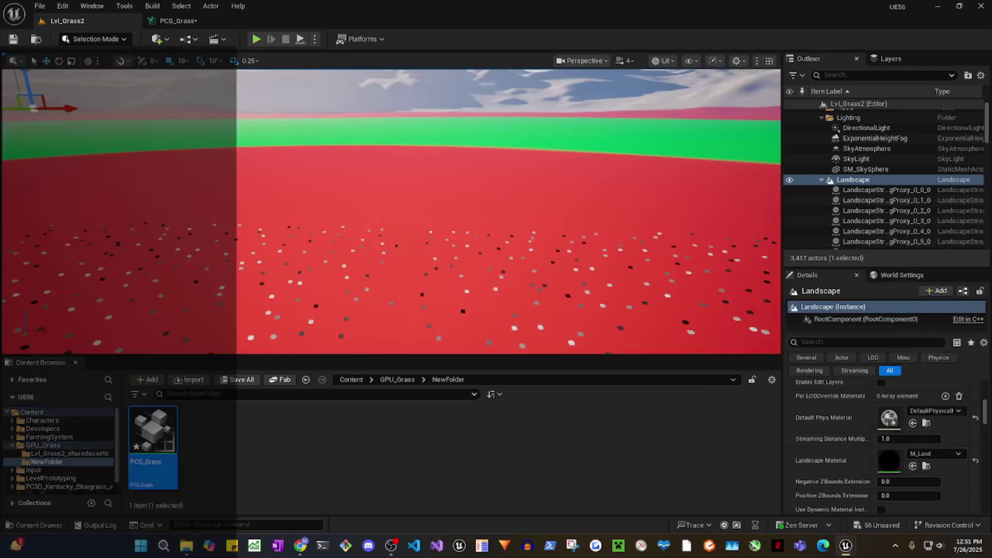
Step: Open the M_Land material, examine the layers of its Landscape Layer Blend node, then close the material
{"action": "left_click_drag", "start_coordinate": [0, 72], "coordinate": [350, 19]}
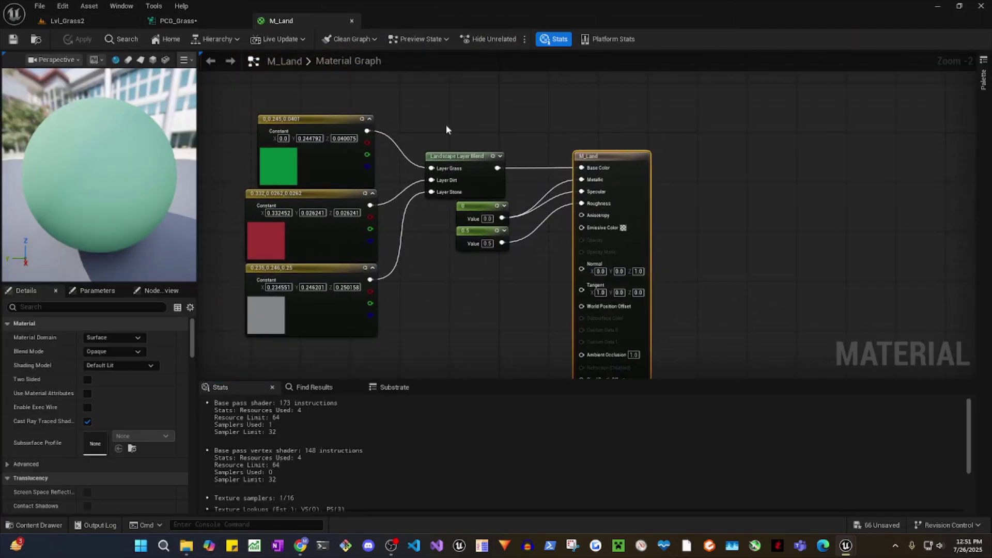
{"action": "left_click", "coordinate": [467, 168]}
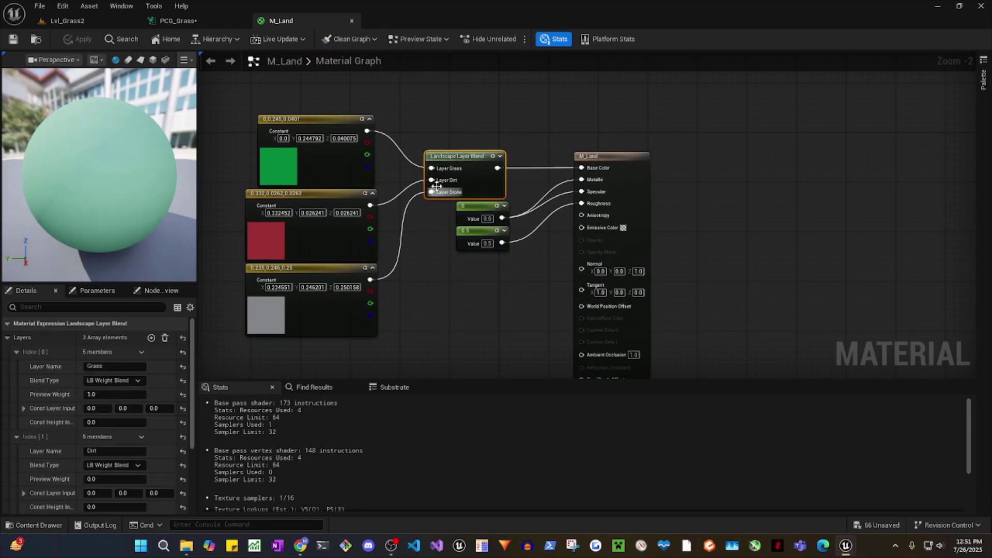
{"action": "right_click_drag", "start_coordinate": [460, 287], "coordinate": [436, 321]}
{"action": "right_click_drag", "start_coordinate": [548, 126], "coordinate": [525, 302]}
{"action": "left_click", "coordinate": [414, 132]}
{"action": "key", "text": "Delete"}
{"action": "key", "text": "Home"}
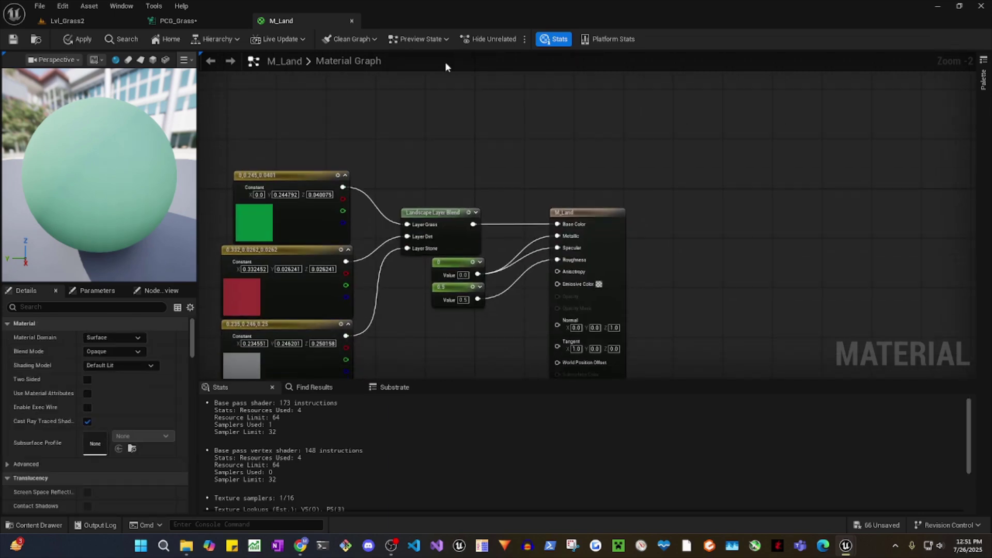
{"action": "right_click_drag", "start_coordinate": [357, 93], "coordinate": [390, 52]}
{"action": "left_click", "coordinate": [352, 21]}
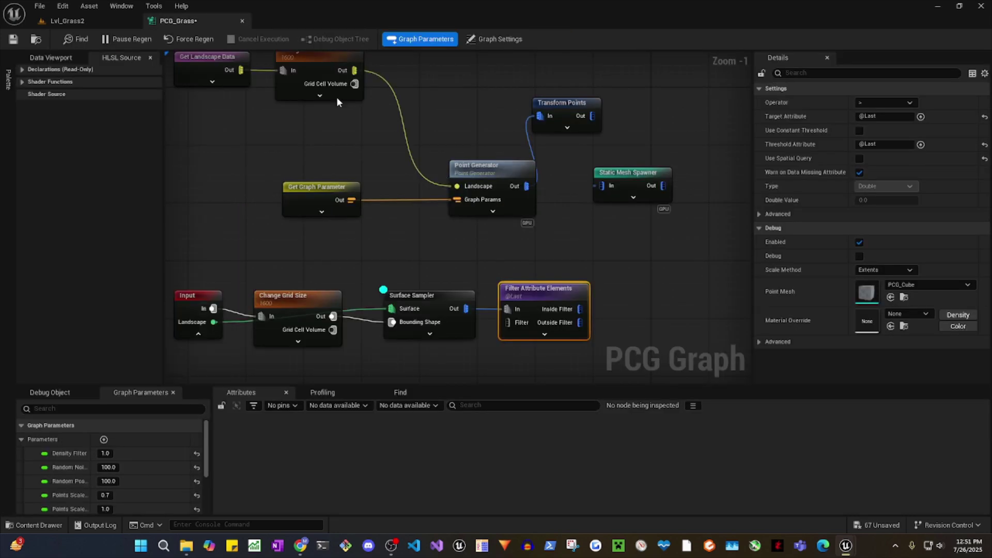
Step: Examine the painted landscape layers and the sampled debug points in the Lvl_Grass2 level
{"action": "left_click", "coordinate": [98, 22]}
{"action": "key", "text": "s"}
{"action": "right_click_drag", "start_coordinate": [370, 237], "coordinate": [369, 237]}
{"action": "right_click_drag", "start_coordinate": [591, 204], "coordinate": [604, 212]}
{"action": "right_click_drag", "start_coordinate": [636, 181], "coordinate": [653, 216]}
{"action": "key", "text": "w"}
Step: In PCG_Grass, set the Filter Attribute Elements' Target Attribute to Grass, enable Use Constant Threshold and set its Type to Float
{"action": "left_click", "coordinate": [179, 22]}
{"action": "right_click_drag", "start_coordinate": [510, 264], "coordinate": [446, 213]}
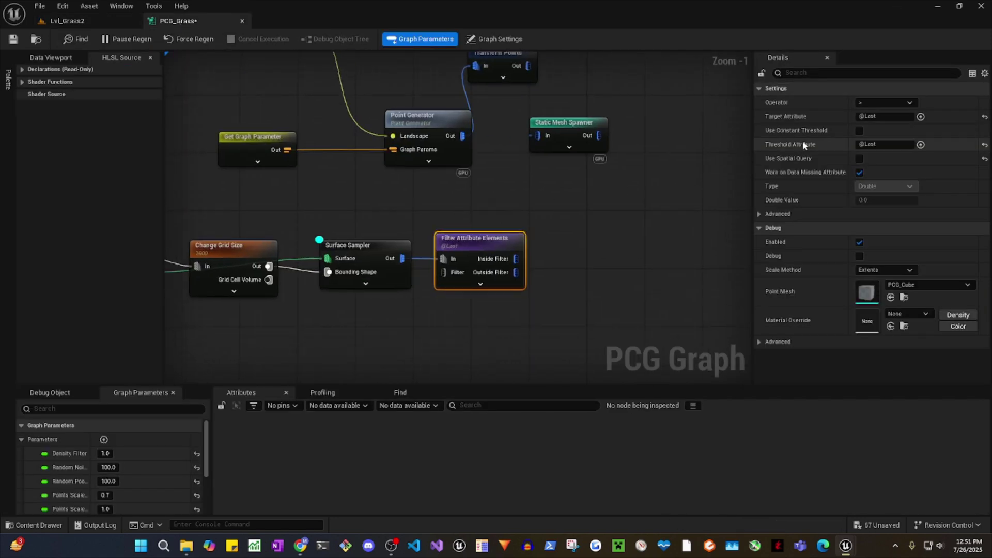
{"action": "left_click", "coordinate": [883, 116]}
{"action": "type", "text": "Grass"}
{"action": "key", "text": "Return"}
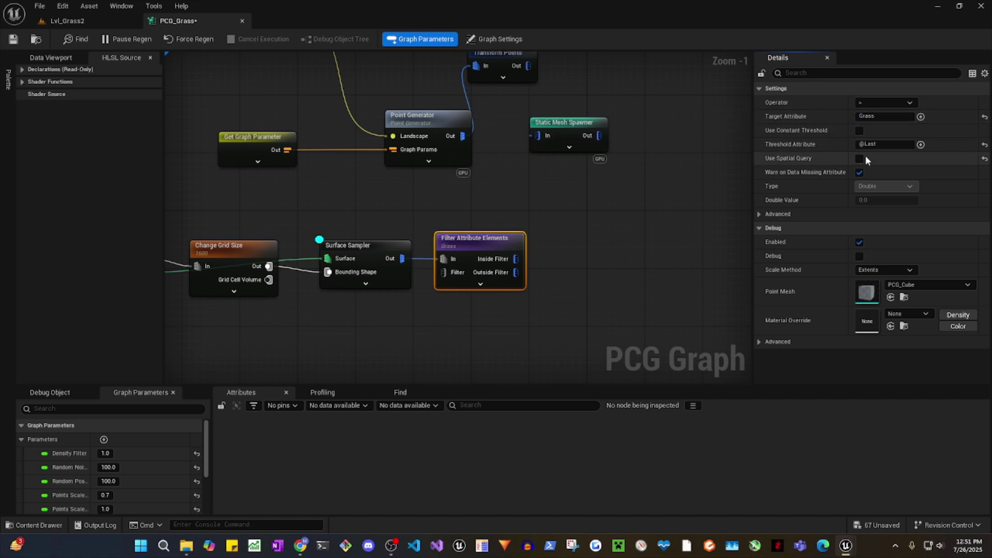
{"action": "left_click", "coordinate": [860, 130]}
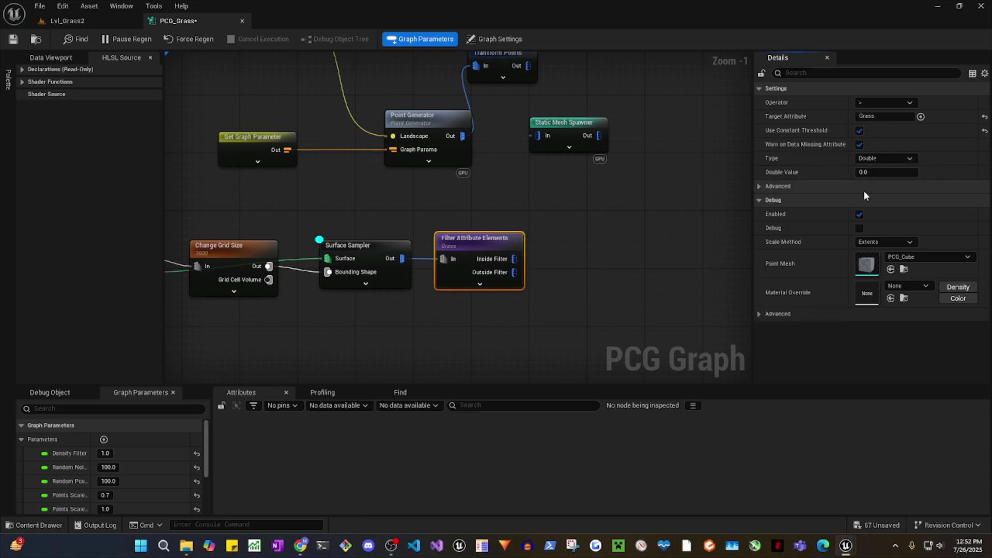
{"action": "left_click", "coordinate": [897, 158]}
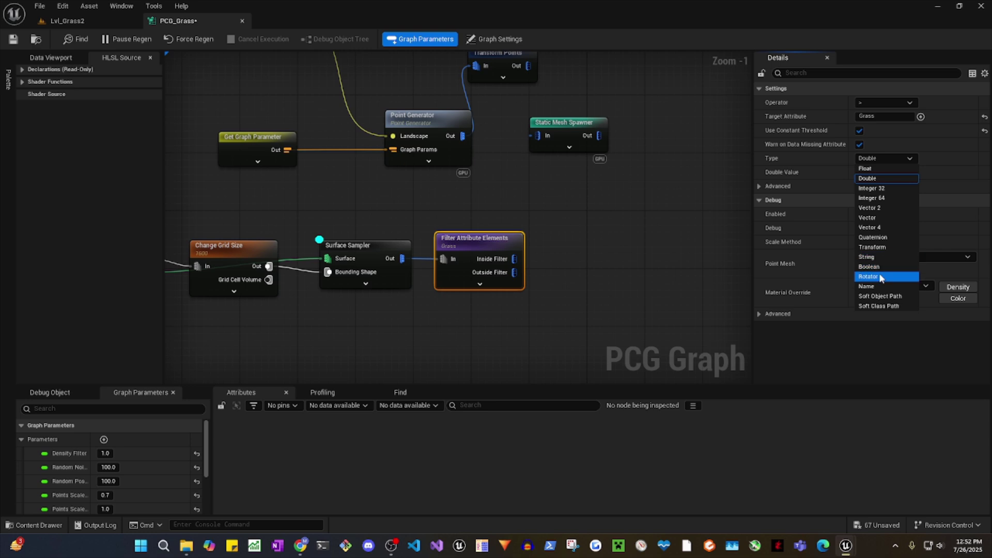
{"action": "left_click", "coordinate": [864, 169]}
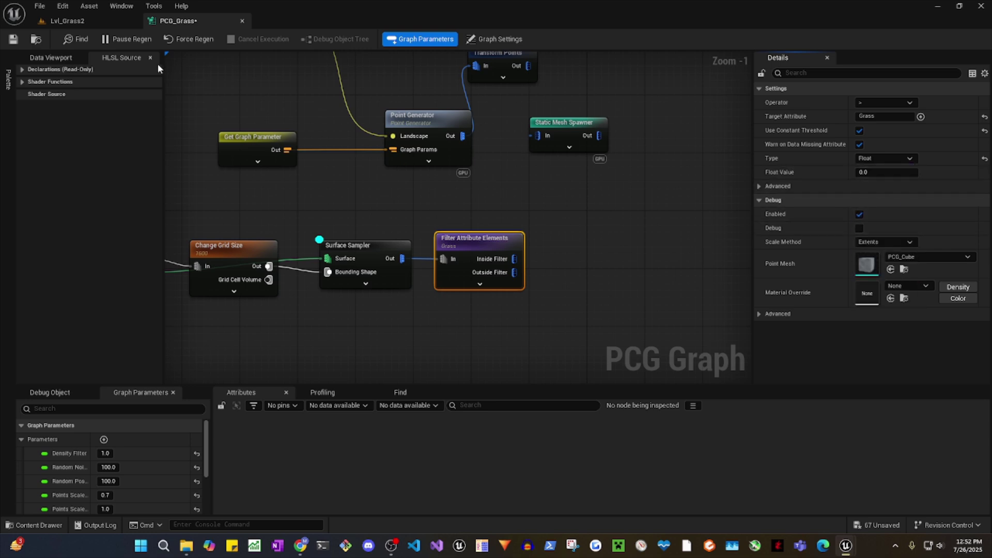
{"action": "left_click", "coordinate": [39, 6]}
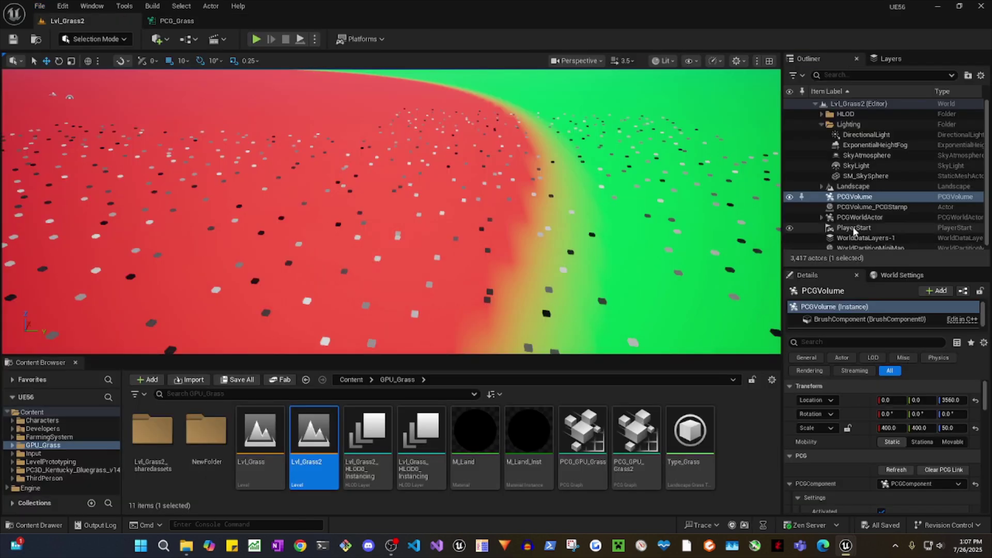
Step: Turn off Treat Editor Viewport as Generation Source on the PCGWorldActor in the level
{"action": "left_click", "coordinate": [862, 218]}
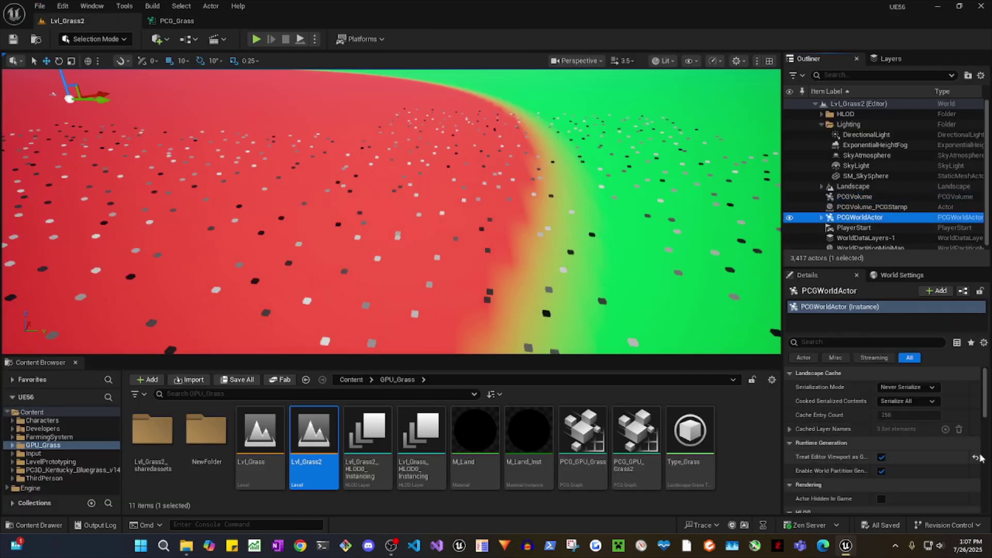
{"action": "left_click", "coordinate": [975, 457]}
{"action": "mouse_move", "coordinate": [620, 268]}
{"action": "right_mouse_down"}
{"action": "mouse_move", "coordinate": [615, 201]}
{"action": "mouse_move", "coordinate": [625, 268]}
{"action": "mouse_move", "coordinate": [620, 248]}
{"action": "right_mouse_up"}
{"action": "right_click_drag", "start_coordinate": [620, 297], "coordinate": [641, 273]}
{"action": "left_click", "coordinate": [885, 457]}
{"action": "left_click", "coordinate": [885, 457]}
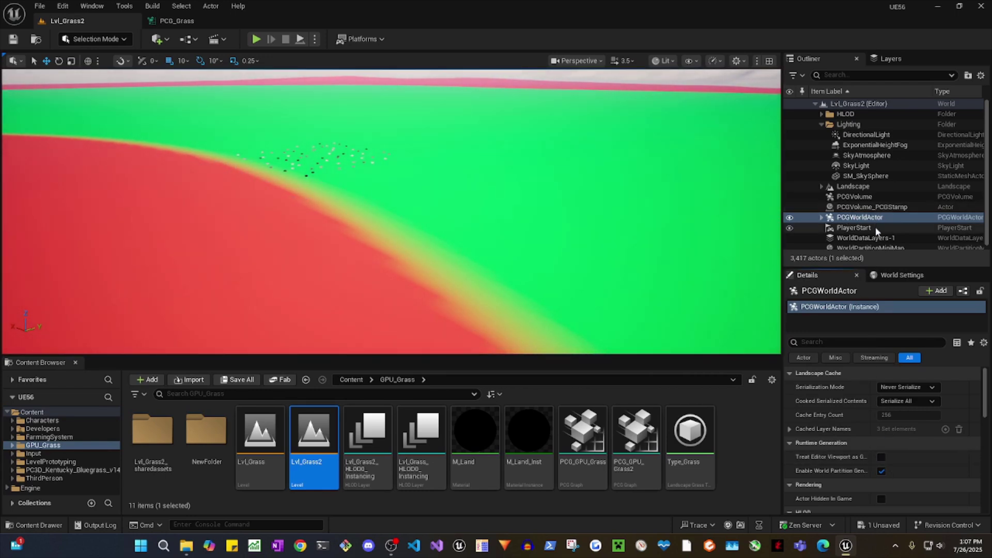
Step: On the PCGVolume, disable Is Partitioned and use Generate on Load as the Generation Trigger, then save the changed actors
{"action": "left_click", "coordinate": [866, 197]}
{"action": "scroll", "coordinate": [864, 430], "scroll_direction": "down", "scroll_amount": 5}
{"action": "left_click", "coordinate": [926, 452]}
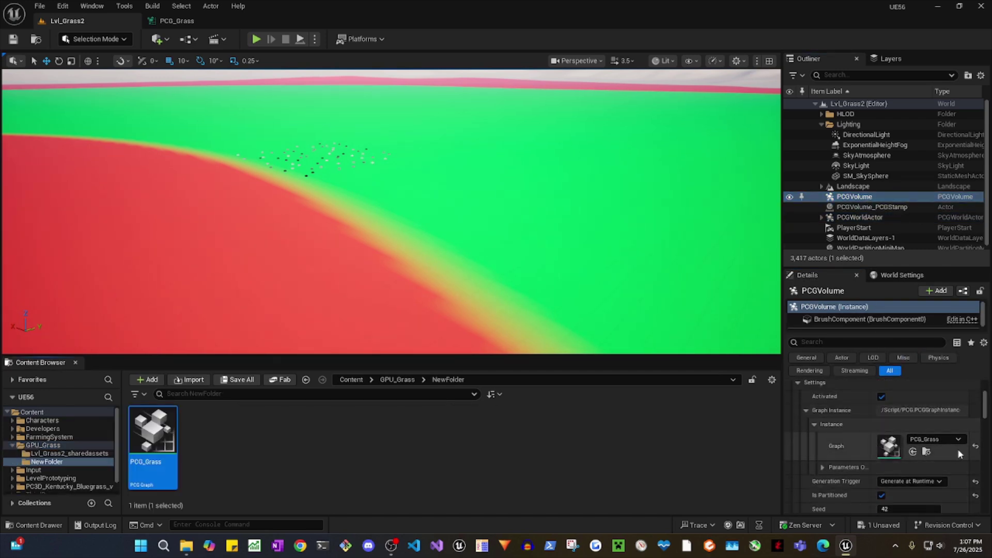
{"action": "scroll", "coordinate": [914, 456], "scroll_direction": "up", "scroll_amount": 2}
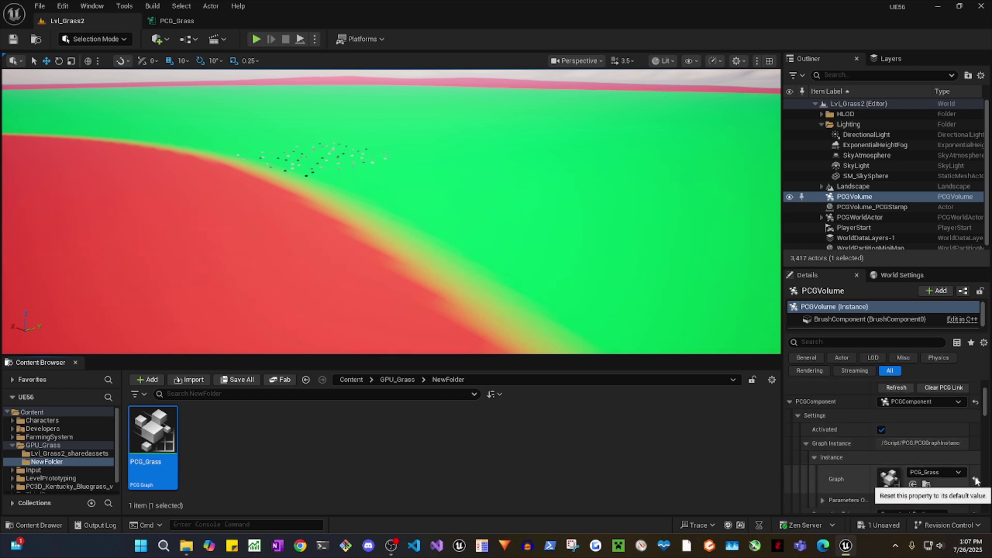
{"action": "scroll", "coordinate": [952, 473], "scroll_direction": "down", "scroll_amount": 2}
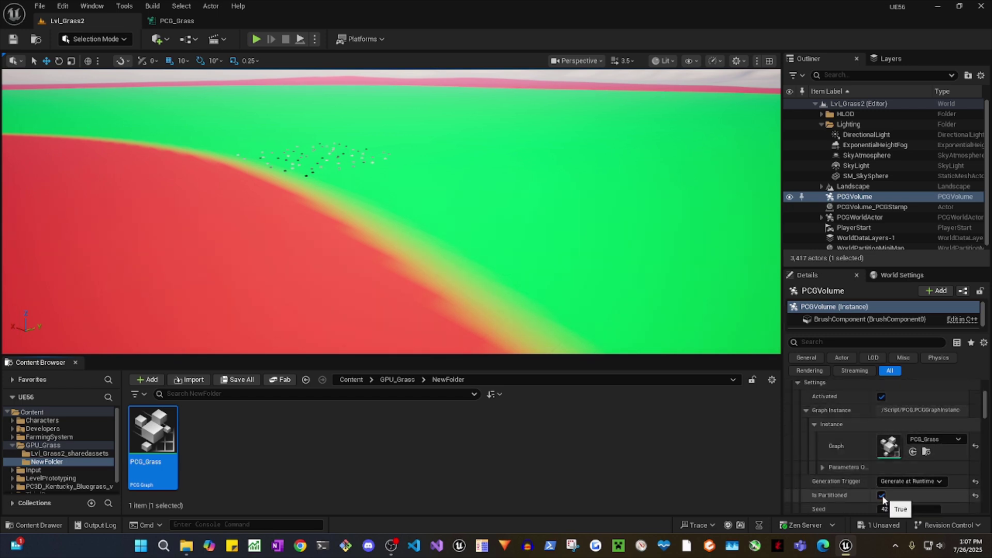
{"action": "left_click", "coordinate": [881, 496]}
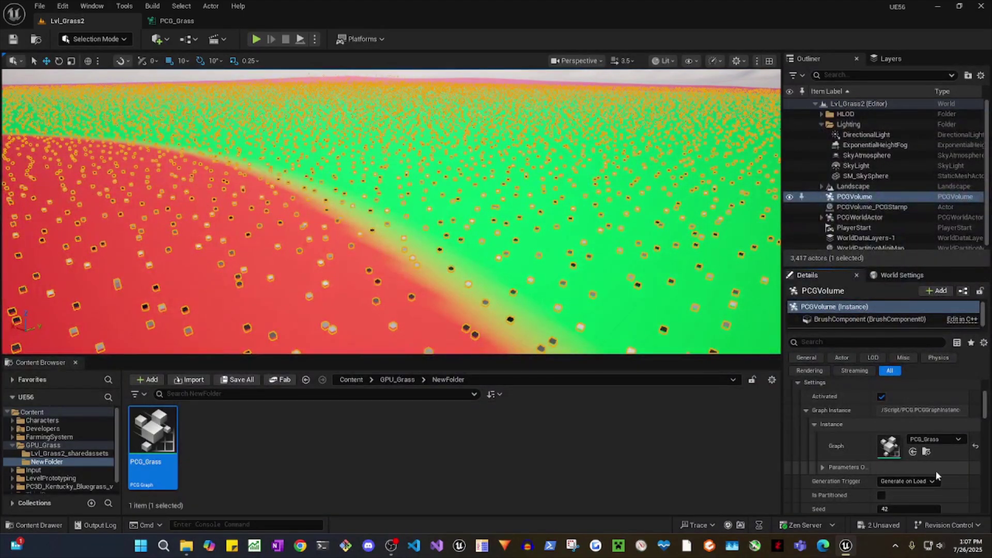
{"action": "left_click", "coordinate": [250, 380]}
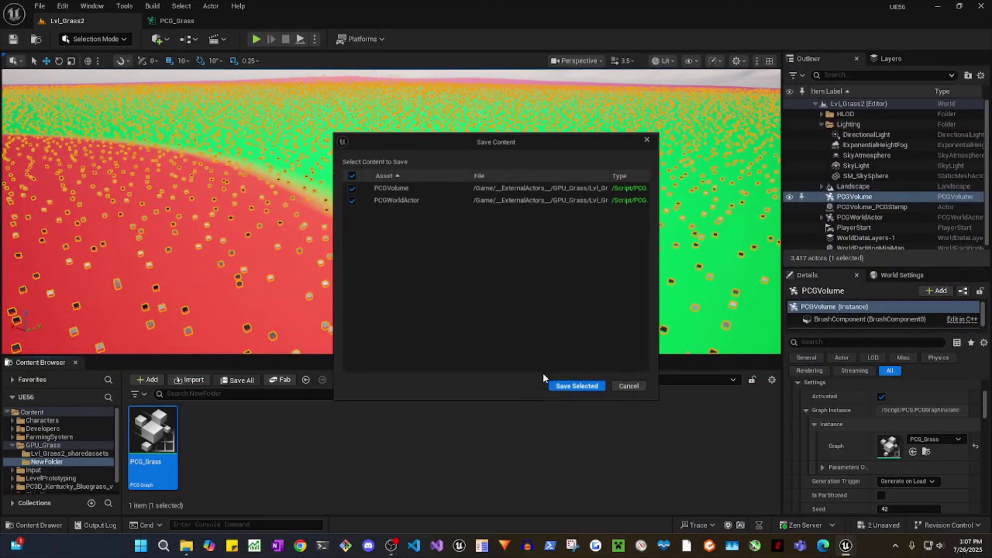
{"action": "left_click", "coordinate": [574, 386]}
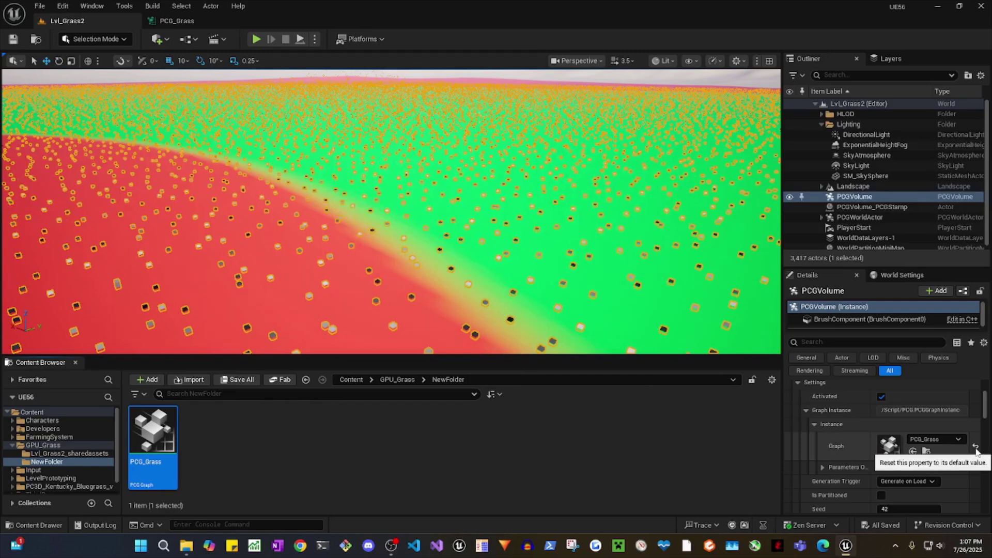
Step: Clear the PCGVolume's Graph, reassign PCG_Grass to it and save the changes
{"action": "left_click", "coordinate": [975, 447]}
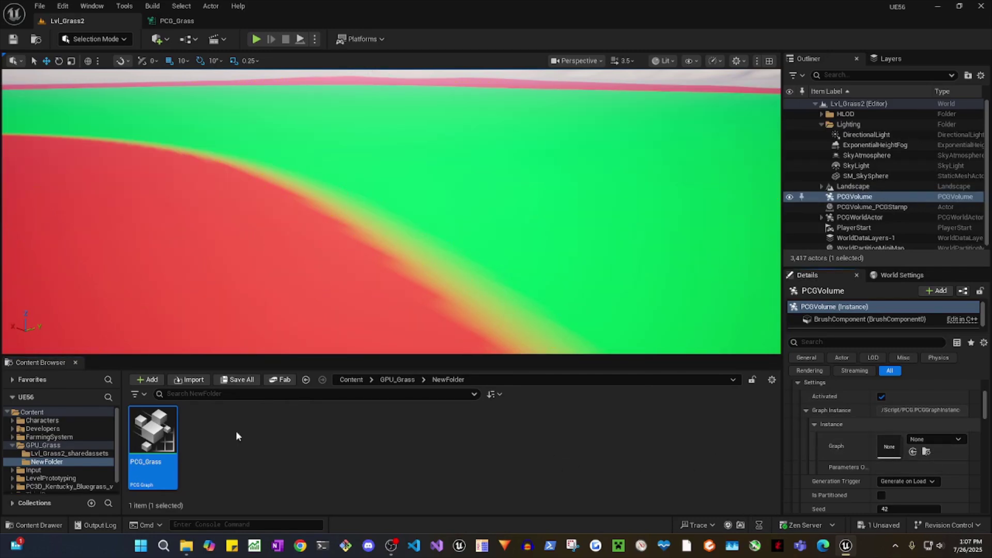
{"action": "left_click", "coordinate": [927, 452]}
{"action": "right_click_drag", "start_coordinate": [566, 298], "coordinate": [548, 286]}
{"action": "scroll", "coordinate": [954, 424], "scroll_direction": "down", "scroll_amount": 2}
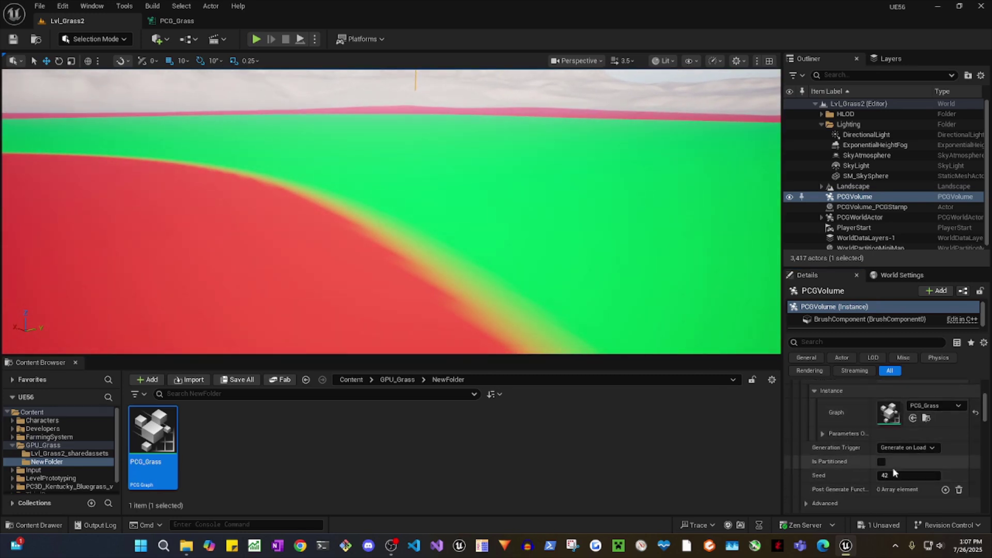
{"action": "scroll", "coordinate": [896, 460], "scroll_direction": "up", "scroll_amount": 4}
{"action": "left_click", "coordinate": [243, 387]}
{"action": "left_click", "coordinate": [579, 389]}
Step: Generate the PCGVolume and inspect the debug points across the red and green landscape layers
{"action": "scroll", "coordinate": [913, 444], "scroll_direction": "up", "scroll_amount": 4}
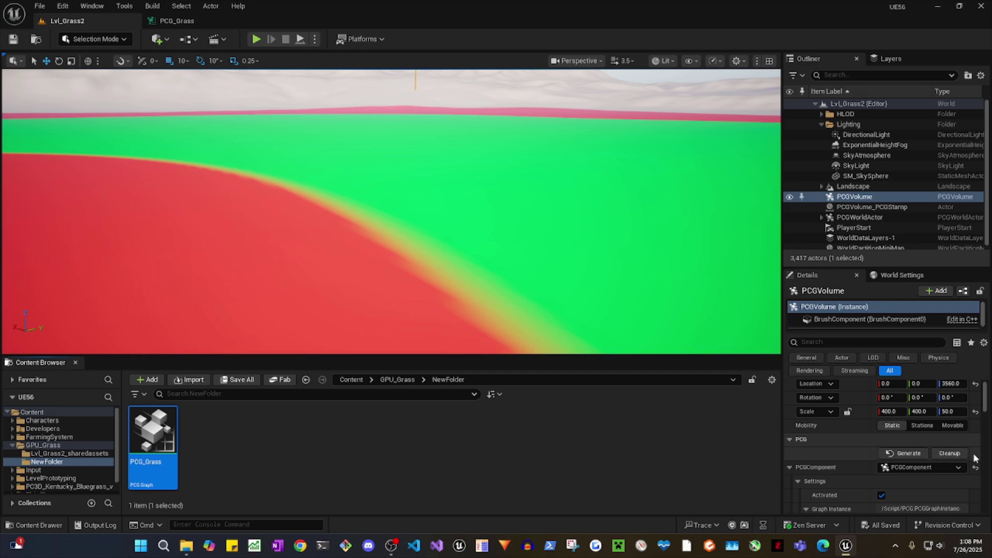
{"action": "left_click", "coordinate": [905, 453]}
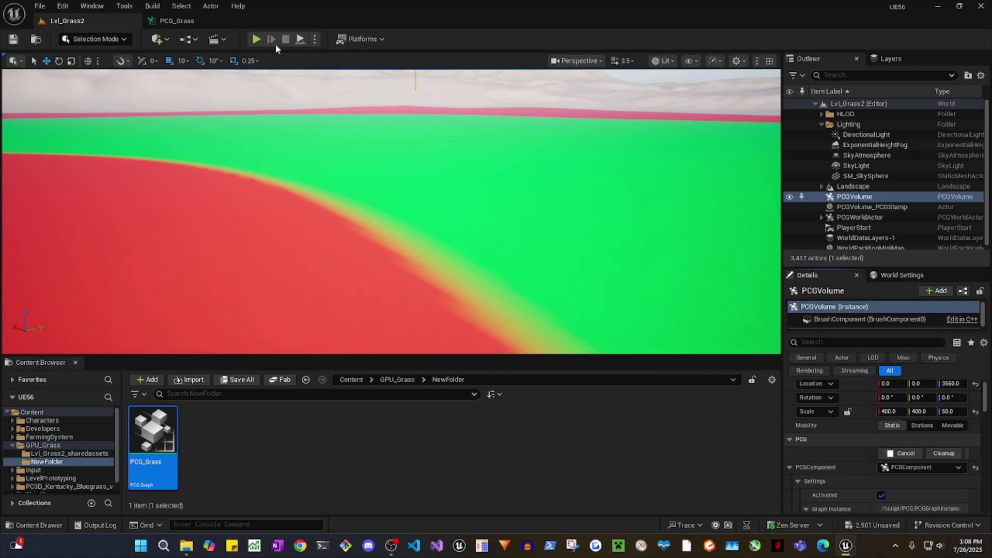
{"action": "right_click_drag", "start_coordinate": [373, 195], "coordinate": [274, 222]}
{"action": "key", "text": "w"}
{"action": "right_click_drag", "start_coordinate": [356, 212], "coordinate": [221, 120]}
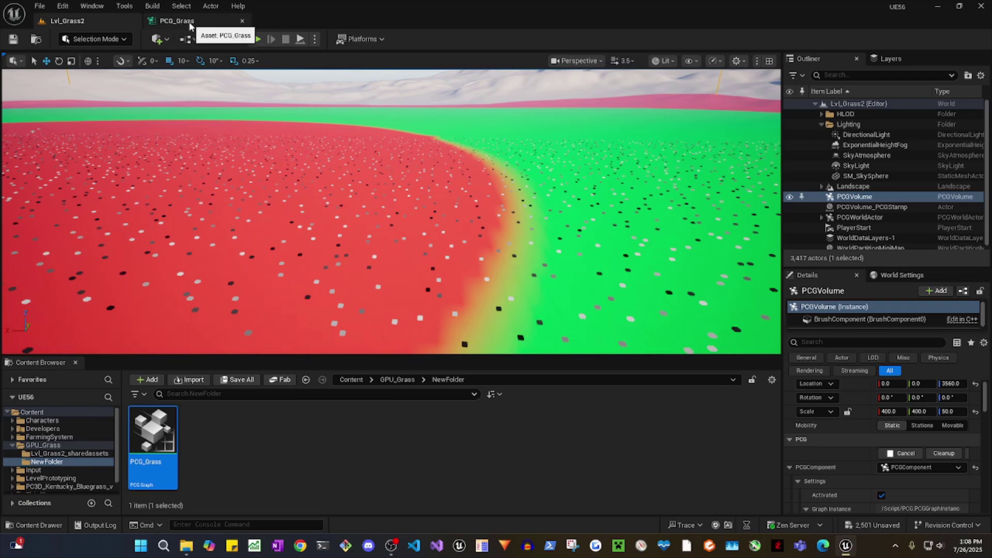
Step: In PCG_Grass, duplicate the Transform Points node and connect the Filter Attribute Elements' Inside Filter output to the copy's In pin
{"action": "left_click", "coordinate": [189, 22]}
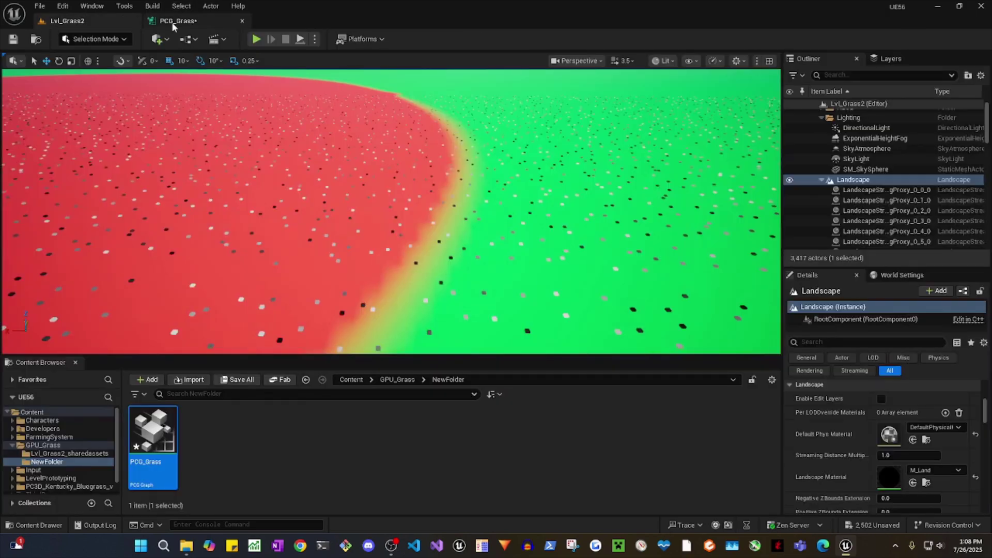
{"action": "left_click", "coordinate": [173, 23]}
{"action": "right_click_drag", "start_coordinate": [501, 250], "coordinate": [524, 253]}
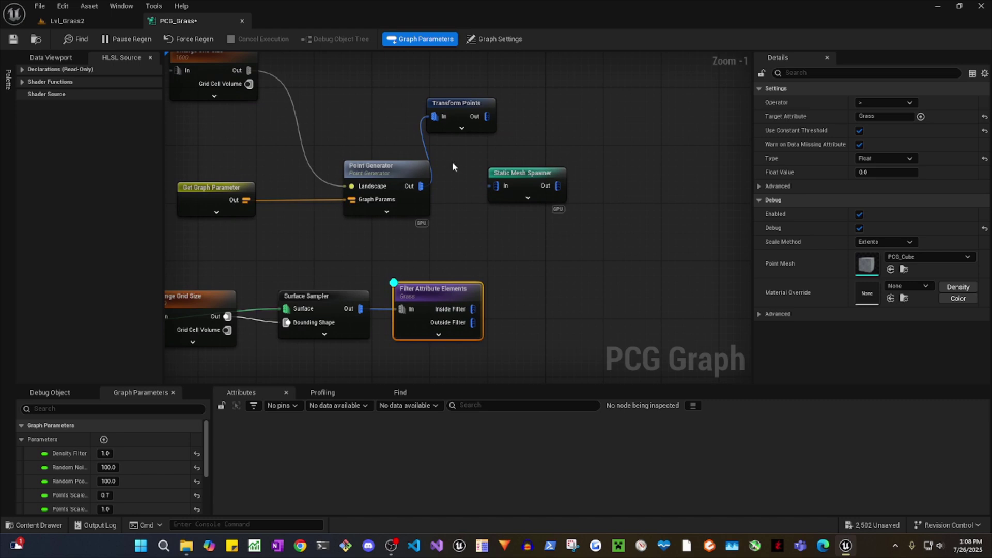
{"action": "left_click", "coordinate": [457, 124]}
{"action": "key", "text": "ctrl+v"}
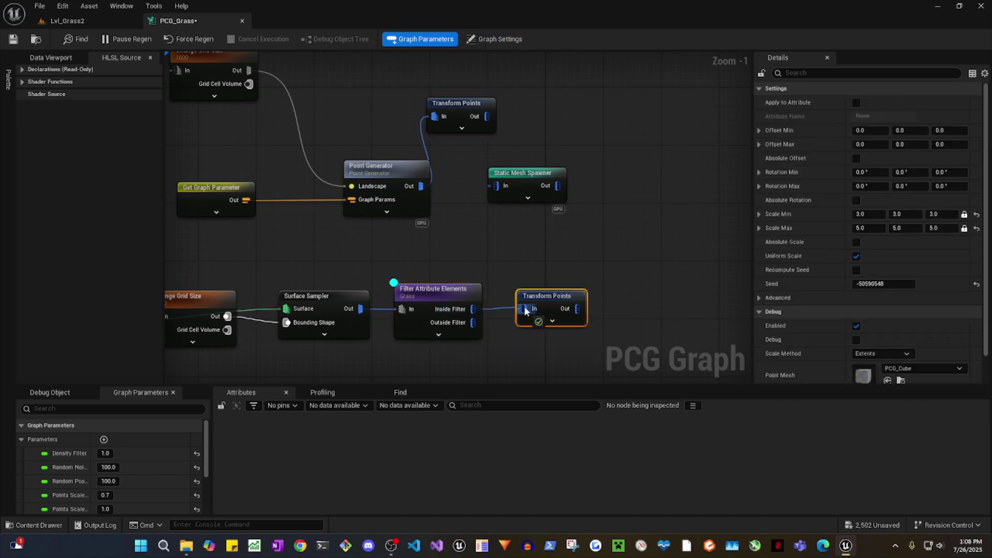
{"action": "left_click_drag", "start_coordinate": [526, 311], "coordinate": [525, 310]}
Step: Duplicate the Static Mesh Spawner, connect the new Transform Points' output to it, and turn off Debug on that Transform Points
{"action": "left_click_drag", "start_coordinate": [485, 120], "coordinate": [543, 222]}
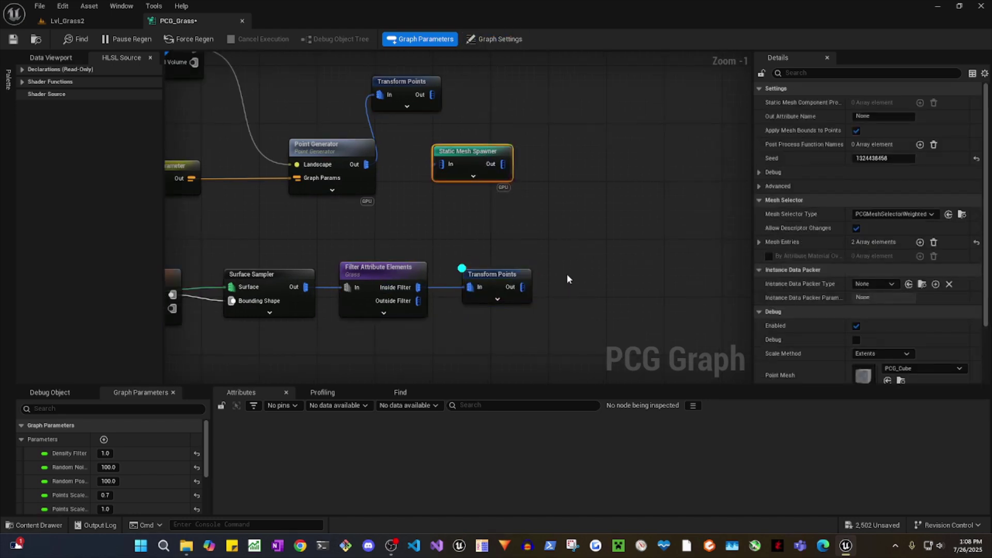
{"action": "key", "text": "ctrl+v"}
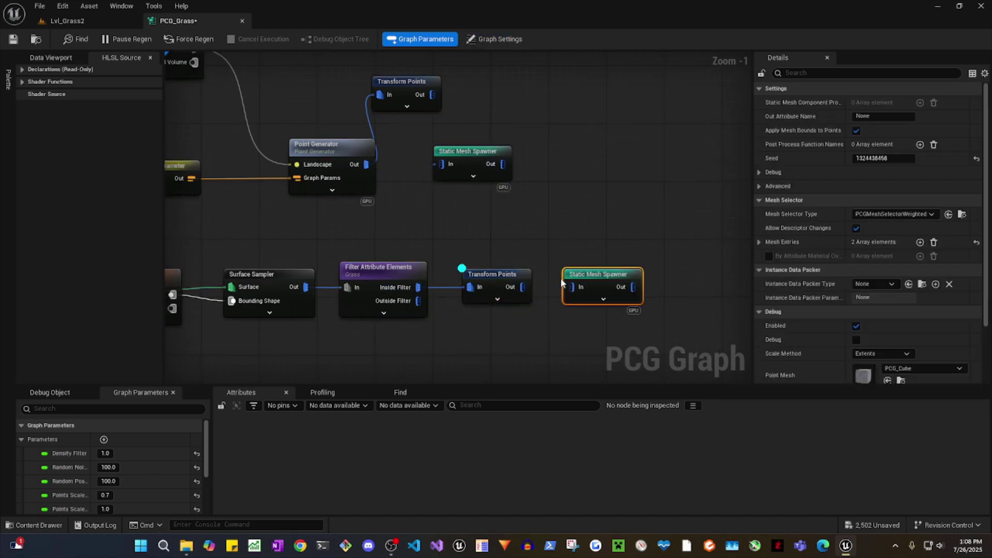
{"action": "left_click_drag", "start_coordinate": [523, 287], "coordinate": [572, 287]}
{"action": "left_click", "coordinate": [500, 265]}
{"action": "left_click", "coordinate": [500, 274]}
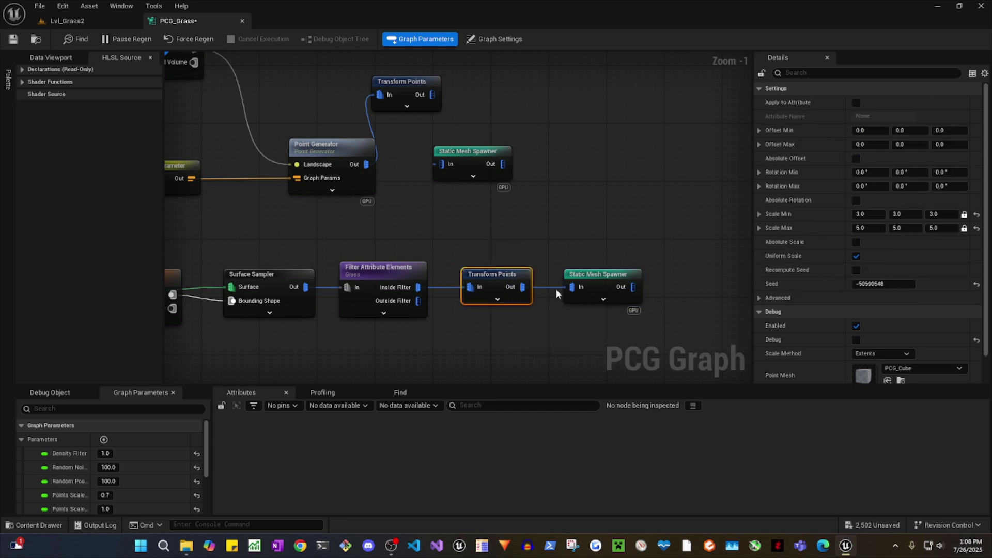
Step: Generate the PCGVolume again in the level and inspect the grass distribution along the painted layer borders
{"action": "left_click", "coordinate": [97, 26]}
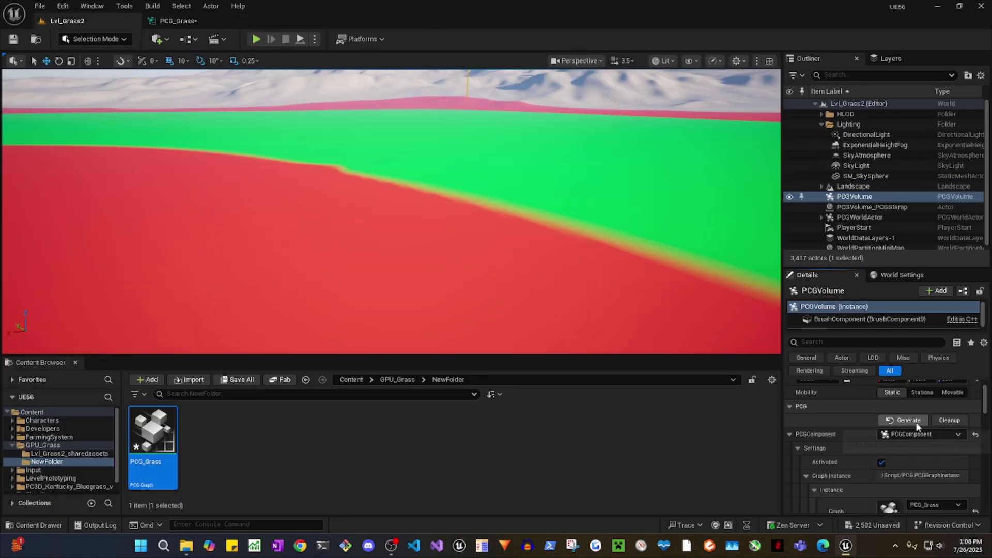
{"action": "left_click", "coordinate": [917, 425]}
{"action": "key", "text": "w"}
{"action": "right_click_drag", "start_coordinate": [391, 210], "coordinate": [718, 176]}
{"action": "key", "text": "s"}
{"action": "key", "text": "a"}
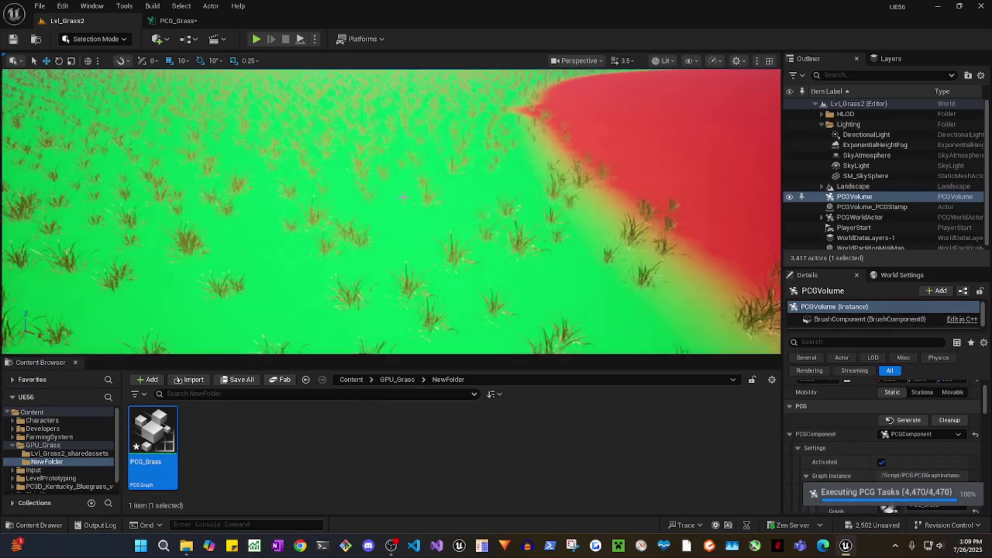
{"action": "key", "text": "a"}
{"action": "right_click_drag", "start_coordinate": [300, 195], "coordinate": [327, 215]}
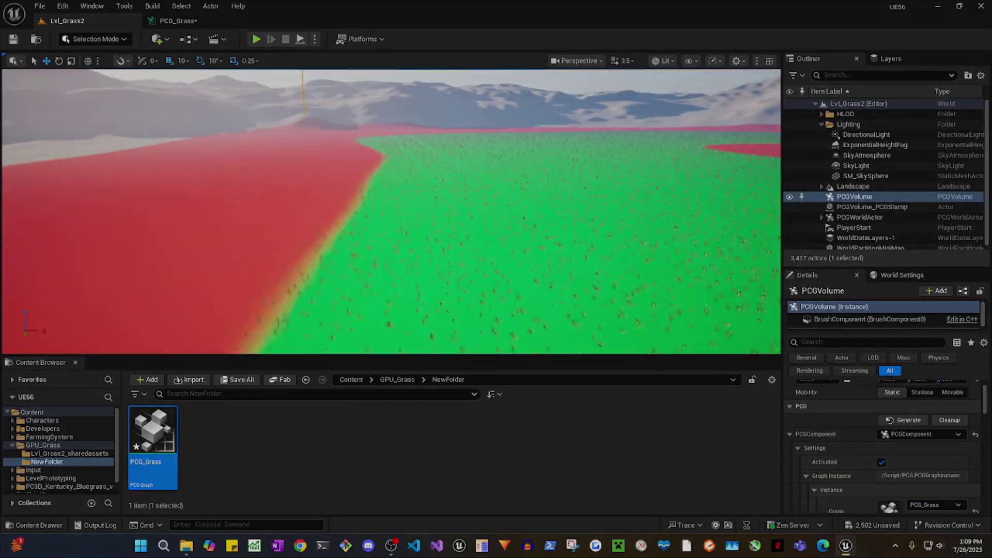